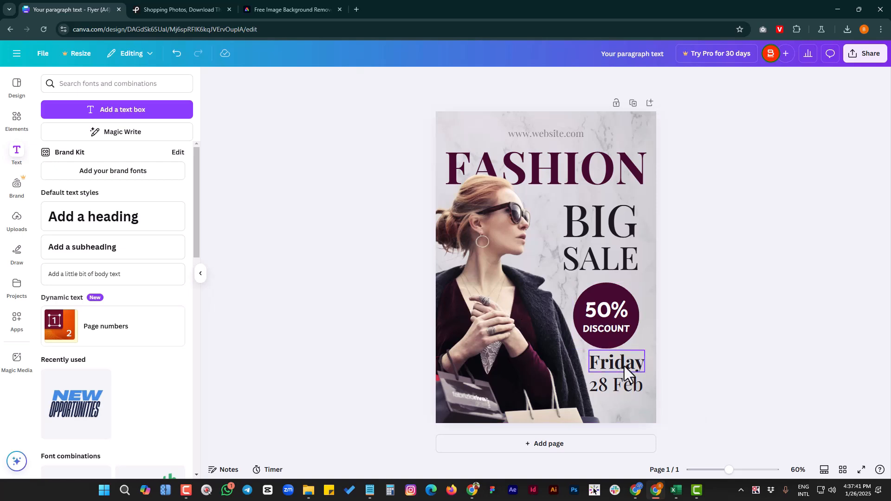
Add a blank second page to the flyer.
click(561, 447)
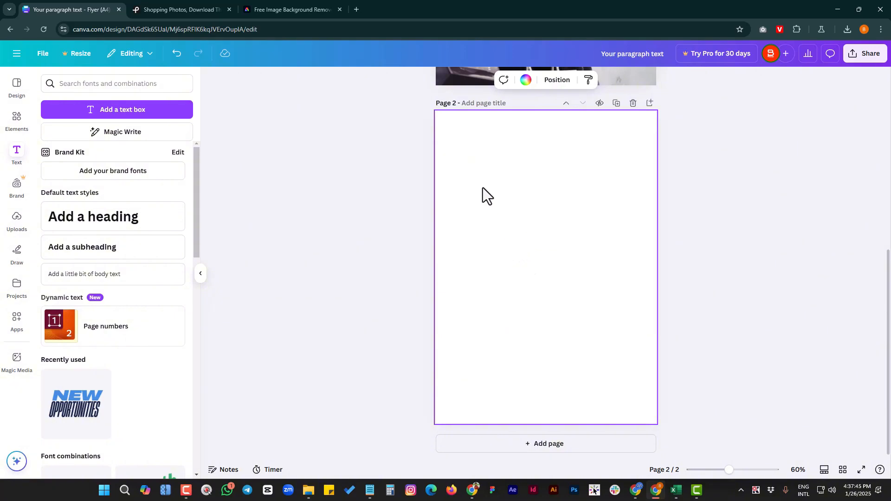
Switch to the Pexels shopping photos and download the portrait of the woman in sunglasses with shopping bags before the blurred cathedral.
click(165, 10)
scroll(21, 202, up, 15)
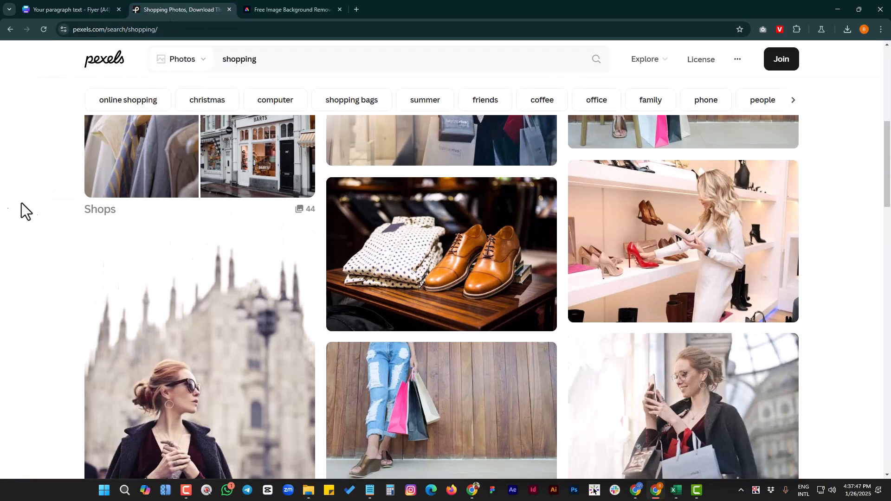
scroll(40, 216, up, 3)
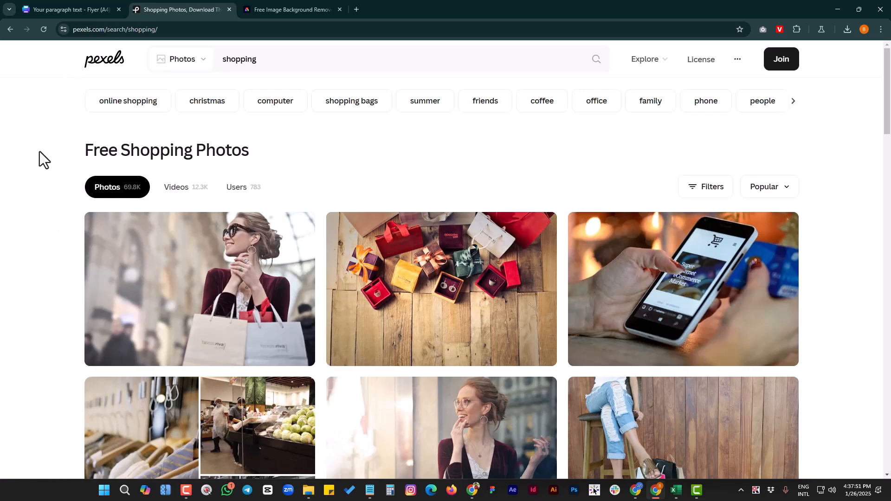
scroll(46, 162, down, 1)
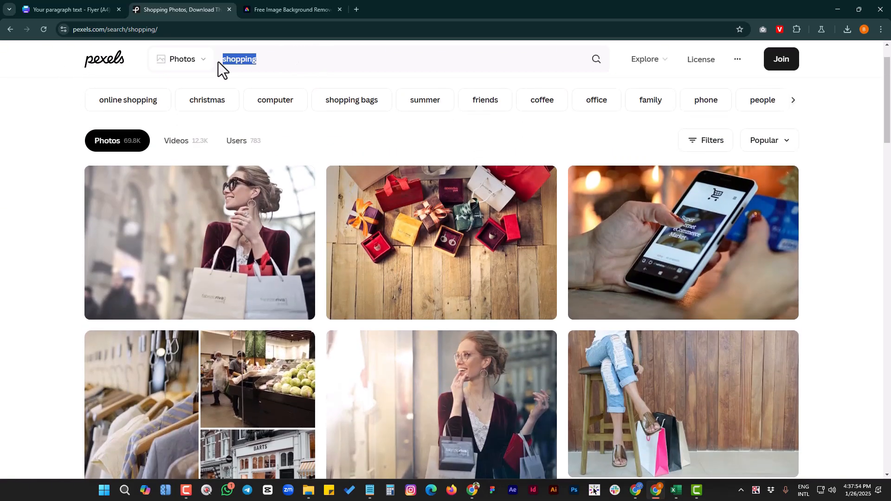
click(61, 128)
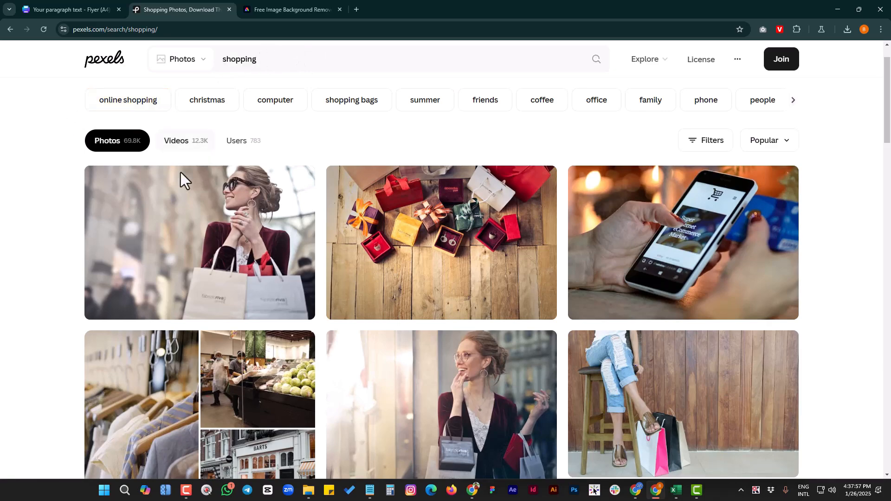
scroll(370, 255, down, 1)
scroll(325, 251, down, 4)
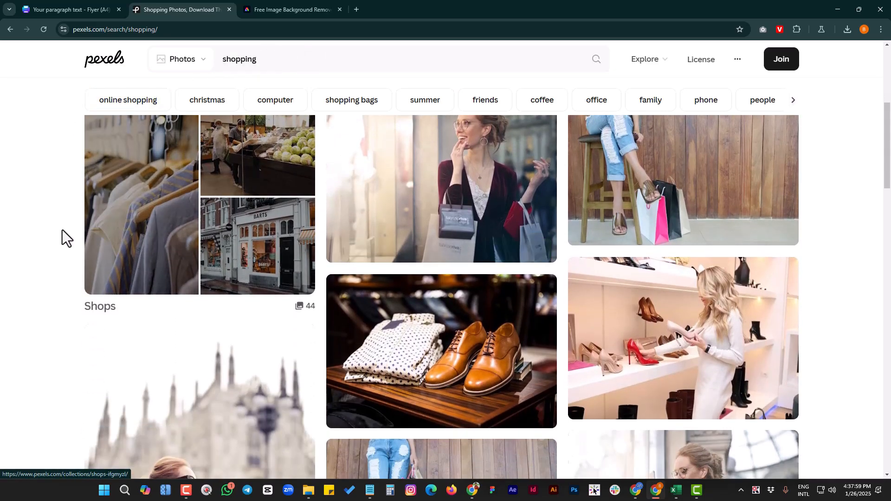
scroll(10, 242, down, 5)
scroll(12, 242, down, 2)
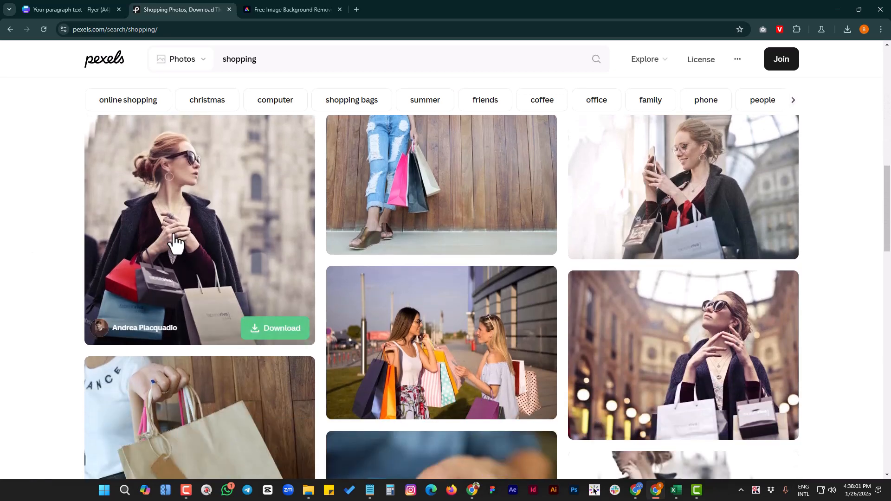
click(276, 340)
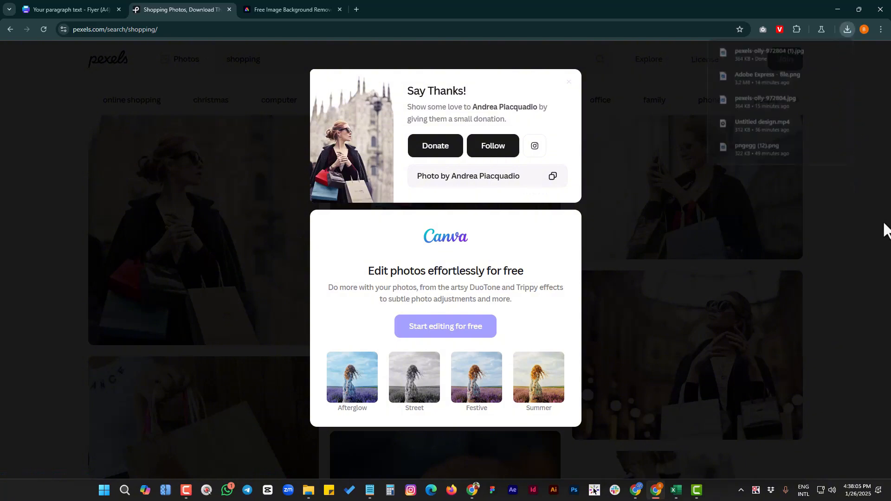
click(864, 214)
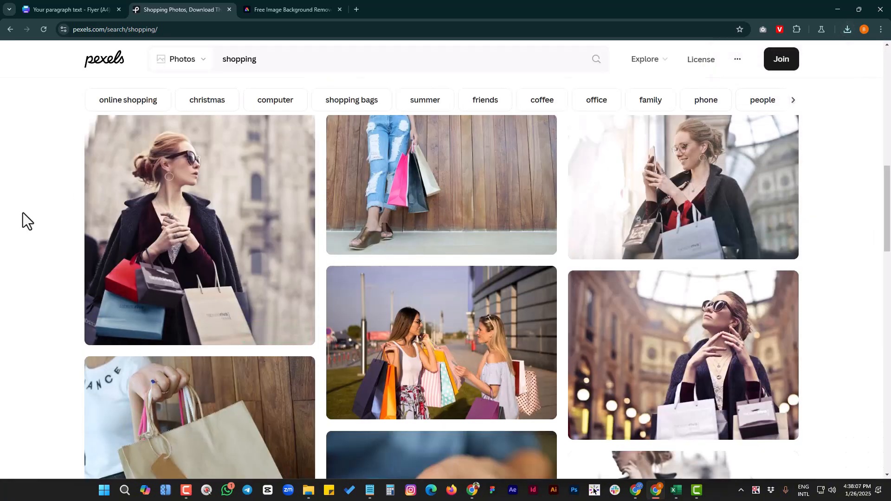
scroll(24, 212, up, 2)
scroll(21, 224, down, 1)
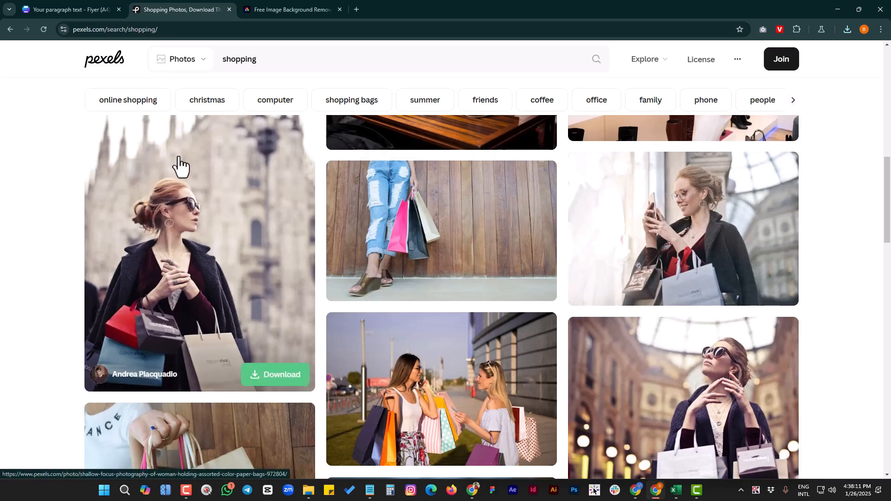
Upload pexels-olly-972804 (1).jpg from Downloads to the Adobe Express background remover.
click(278, 9)
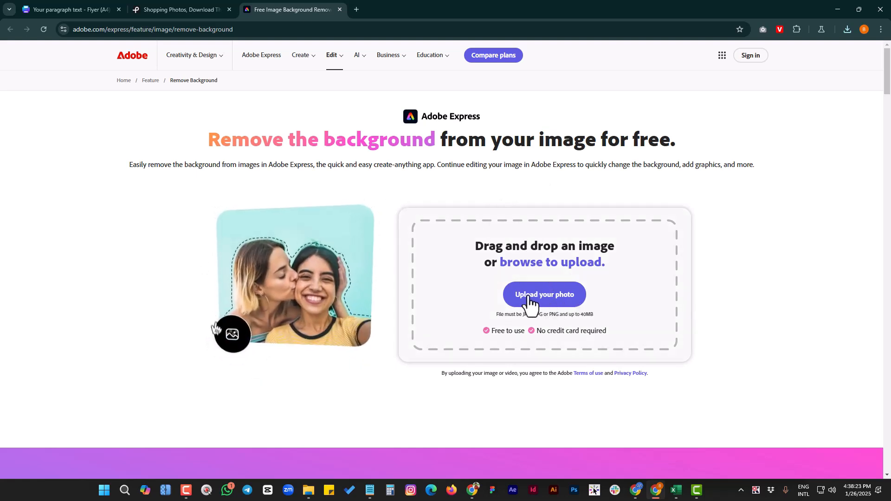
click(541, 303)
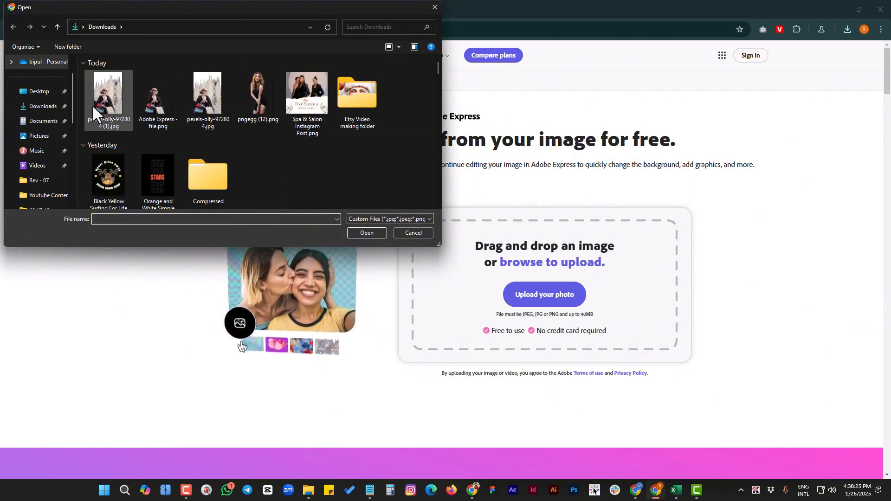
click(107, 91)
double_click(109, 88)
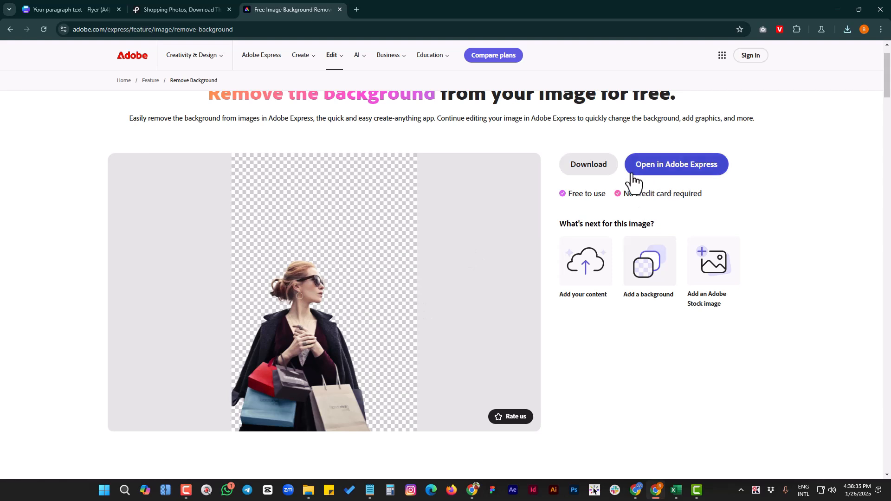
Download the cut-out image, signing in to Adobe with the Google account, and dismiss the notification request and the downloads list.
click(582, 168)
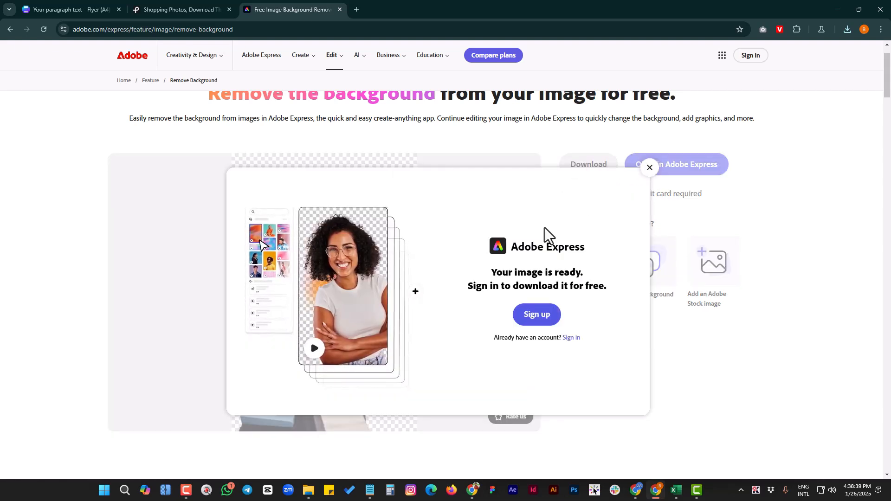
click(575, 339)
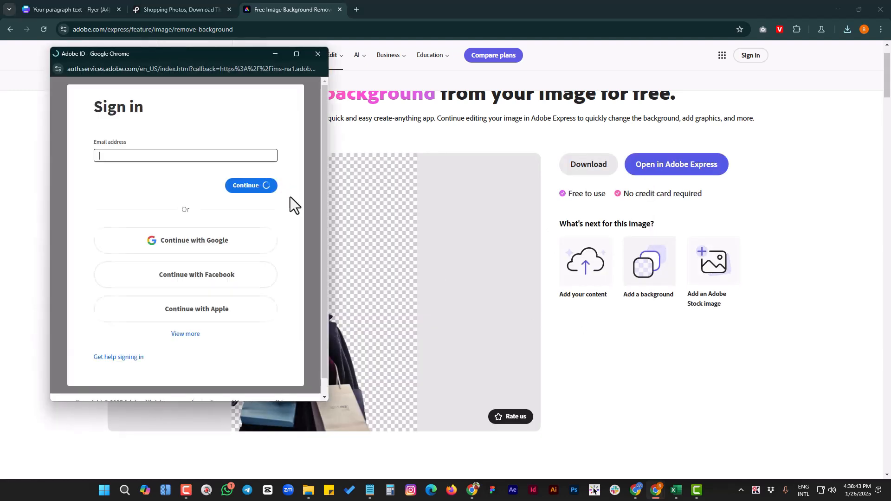
click(205, 270)
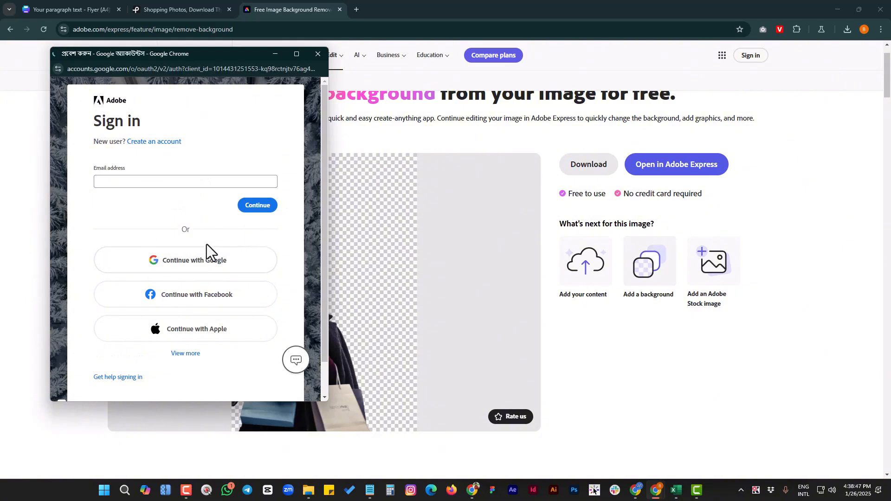
click(173, 238)
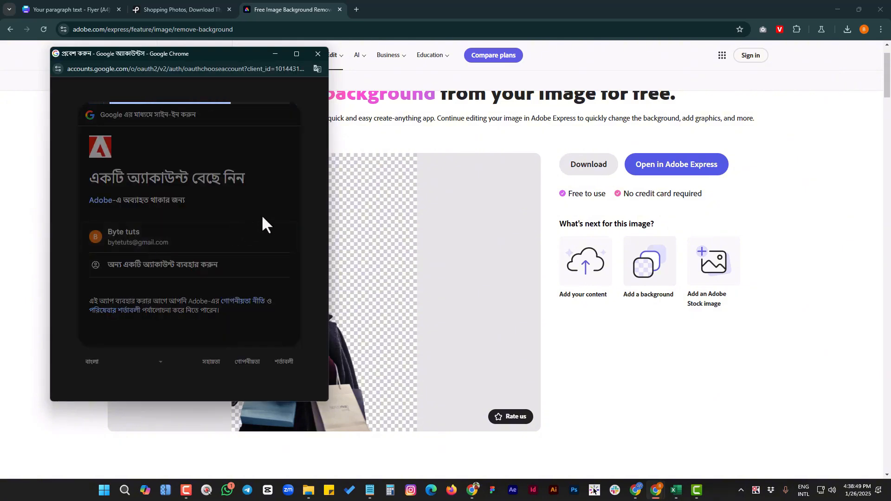
click(234, 331)
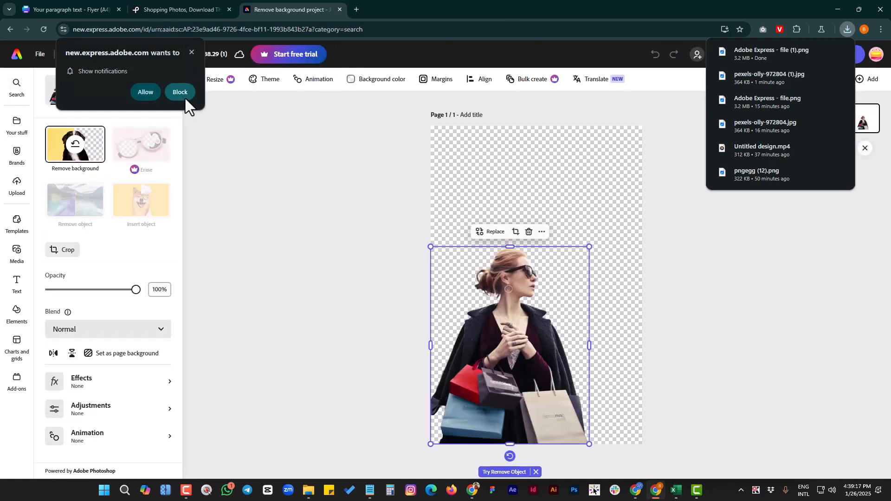
click(191, 52)
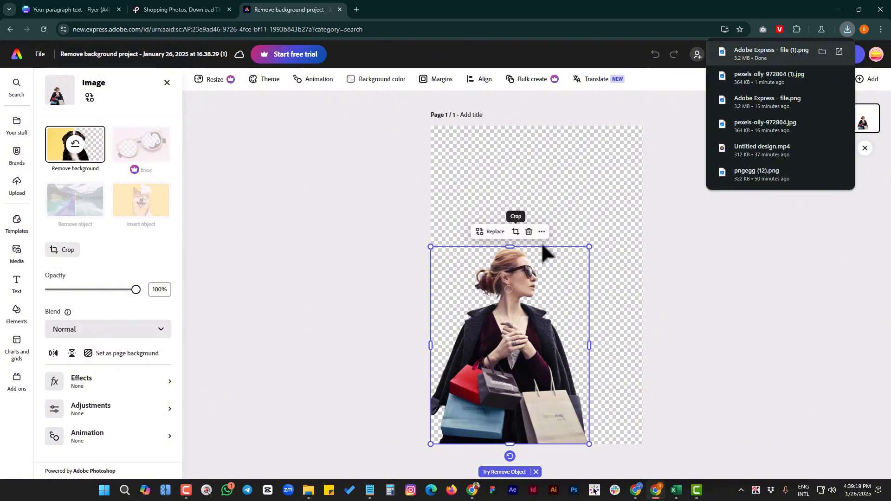
click(779, 7)
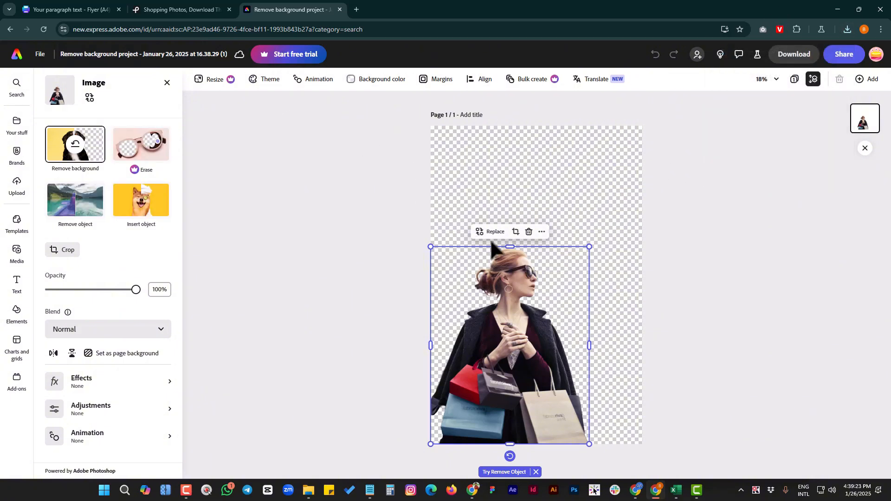
Switch back to the Canva flyer and review the finished page 1 design above the blank page 2.
click(62, 6)
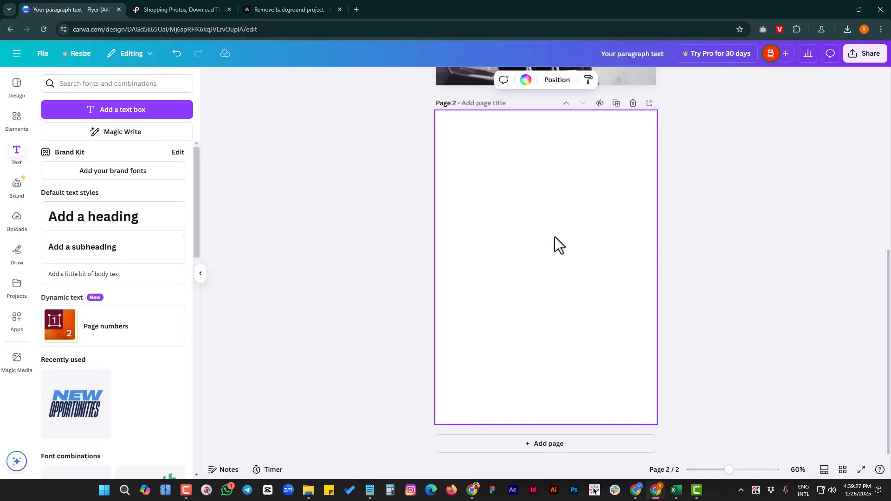
click(200, 275)
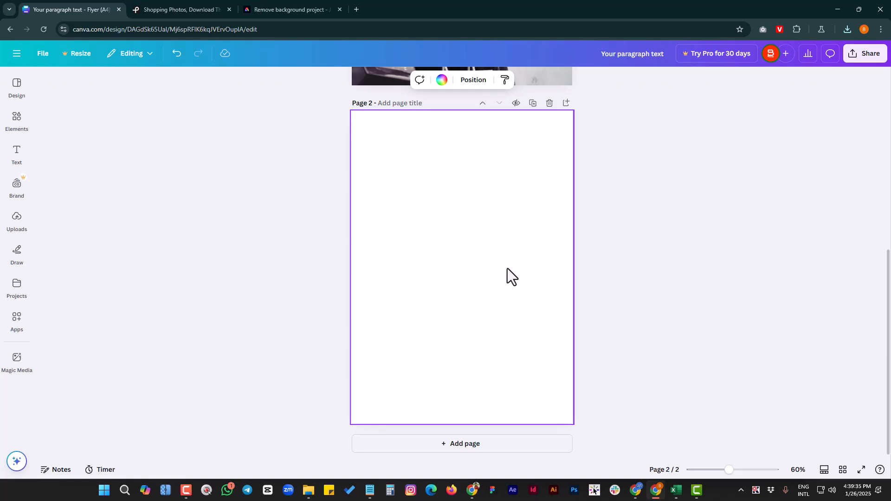
scroll(508, 269, up, 6)
scroll(520, 293, down, 5)
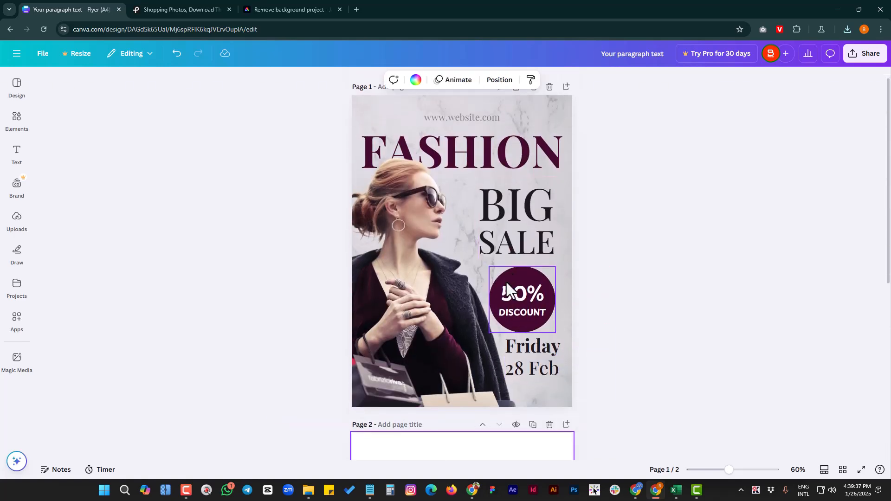
Browse Canva's magic recommendations among the photo elements for a suitable flyer background texture.
click(17, 120)
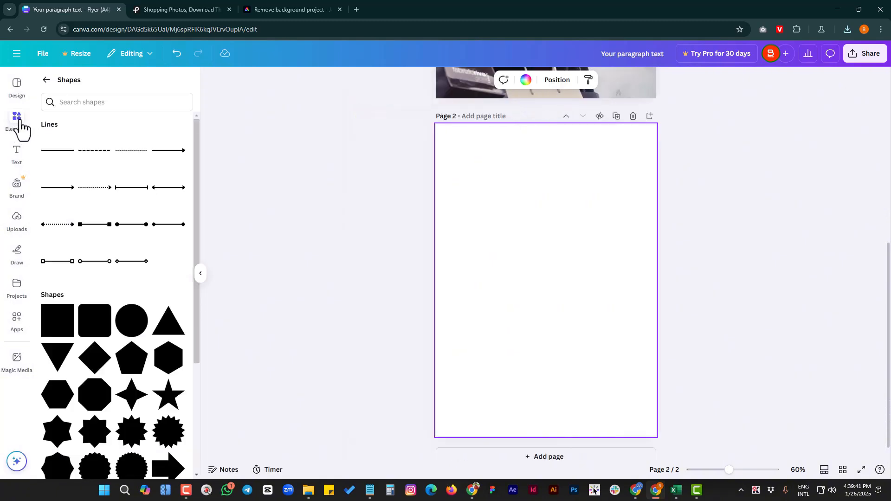
click(46, 80)
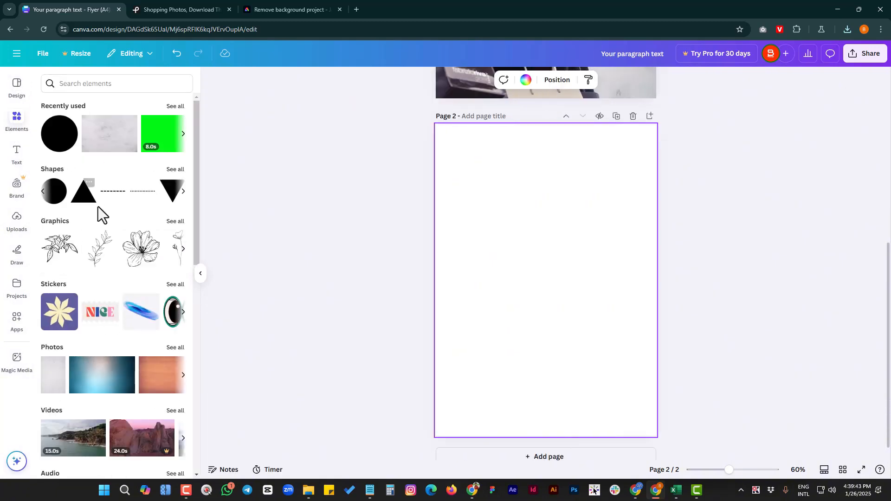
scroll(157, 230, down, 2)
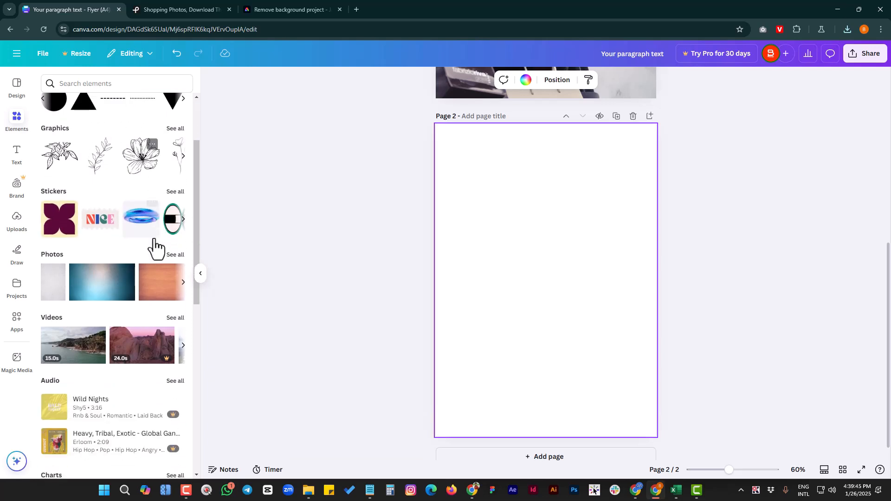
click(177, 256)
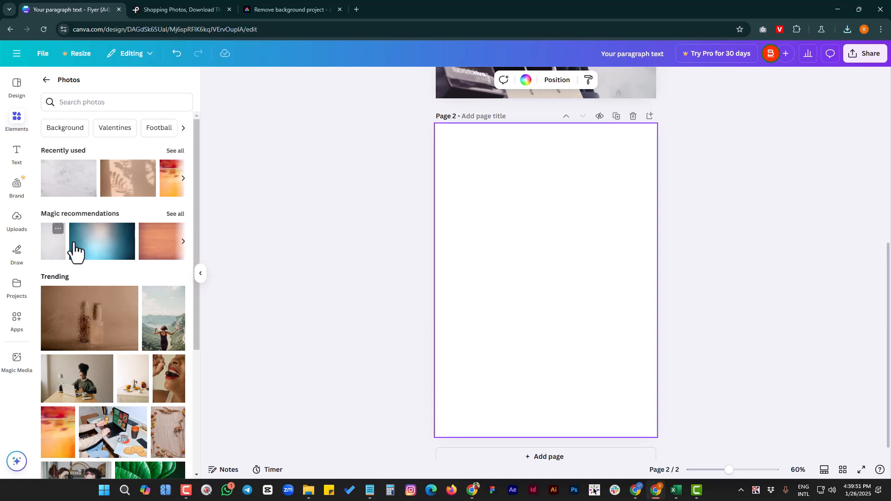
click(177, 216)
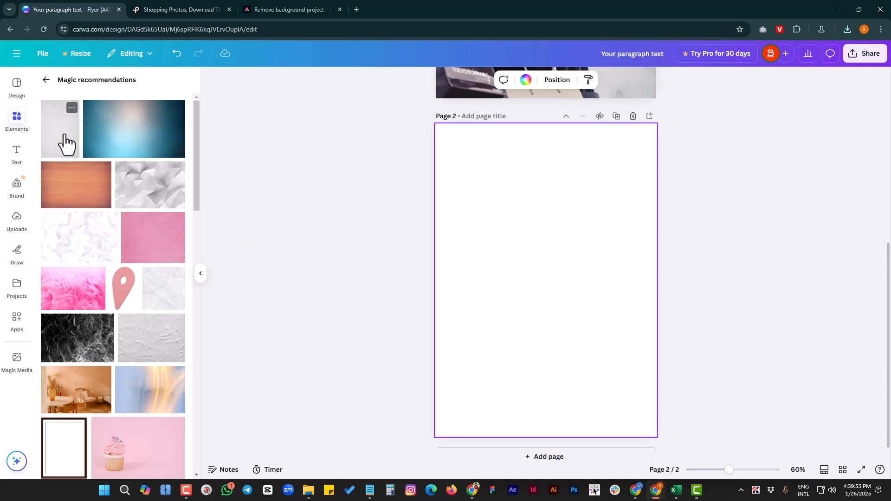
scroll(155, 287, down, 3)
scroll(155, 298, down, 6)
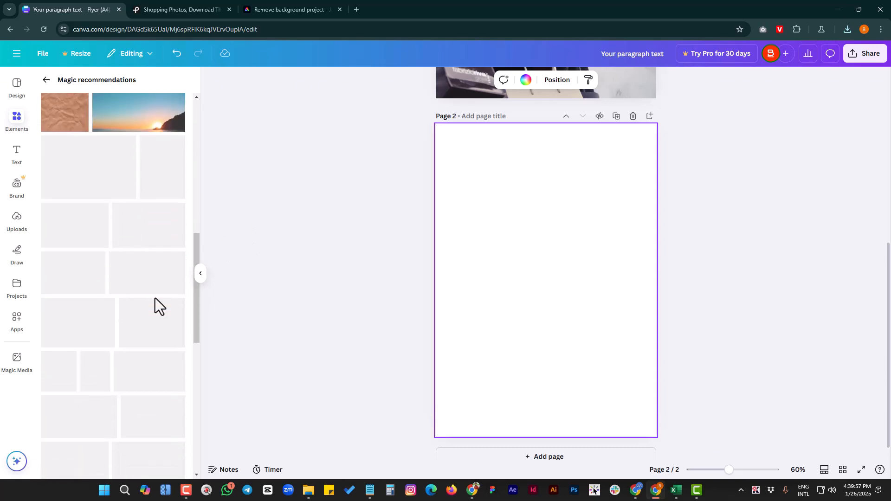
scroll(155, 298, down, 6)
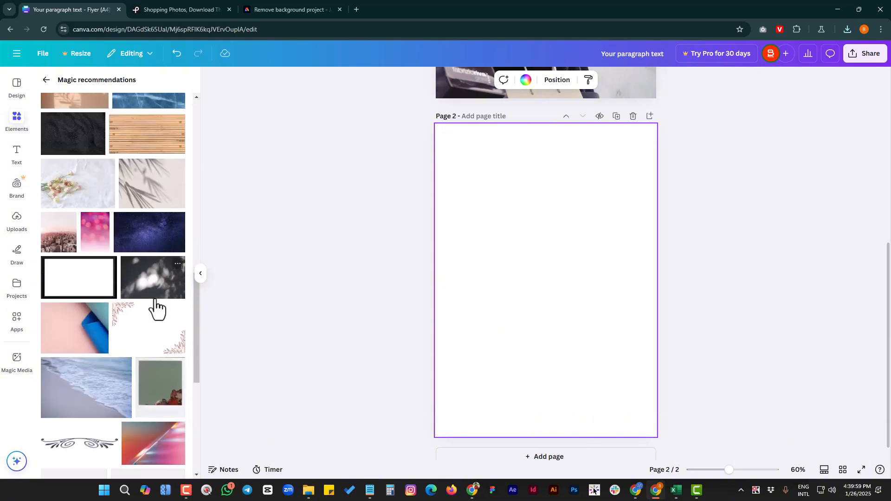
scroll(155, 307, down, 3)
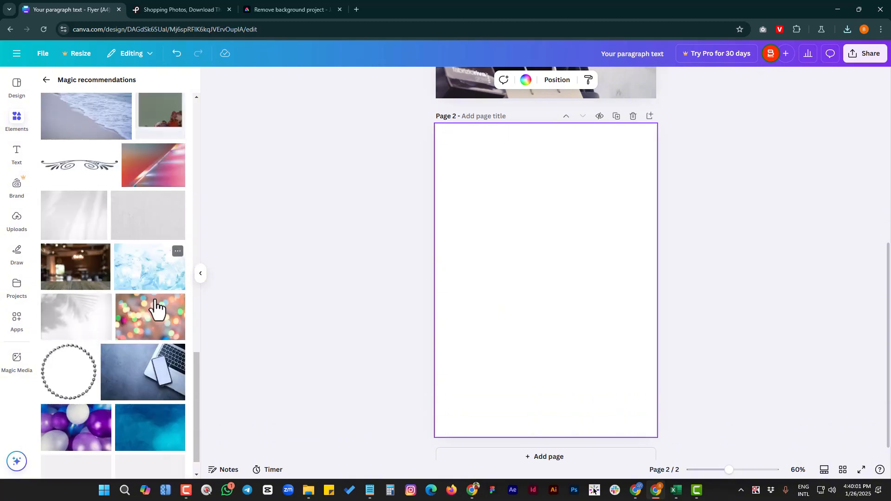
scroll(146, 302, down, 1)
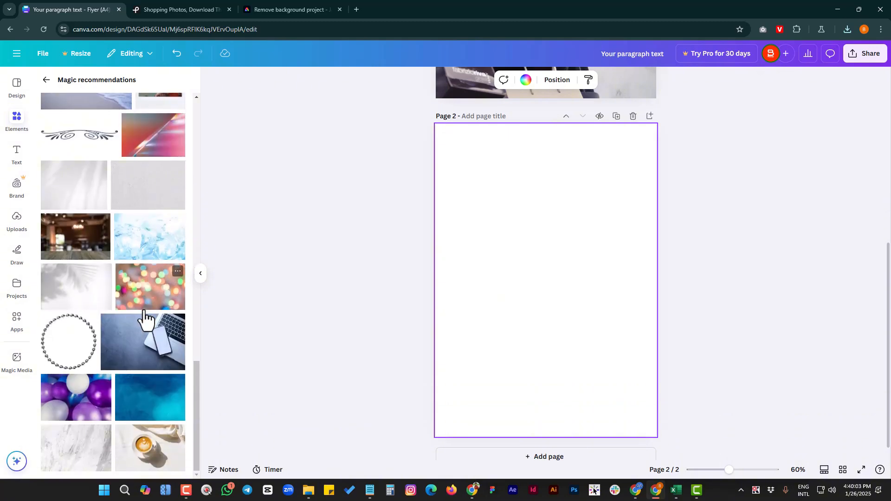
scroll(145, 304, up, 15)
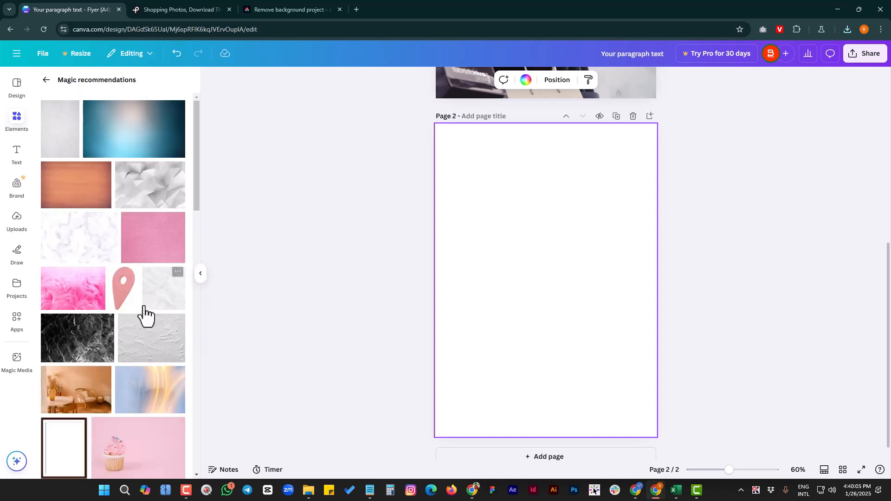
Insert the recently used light grey marble photo on page 2.
click(45, 80)
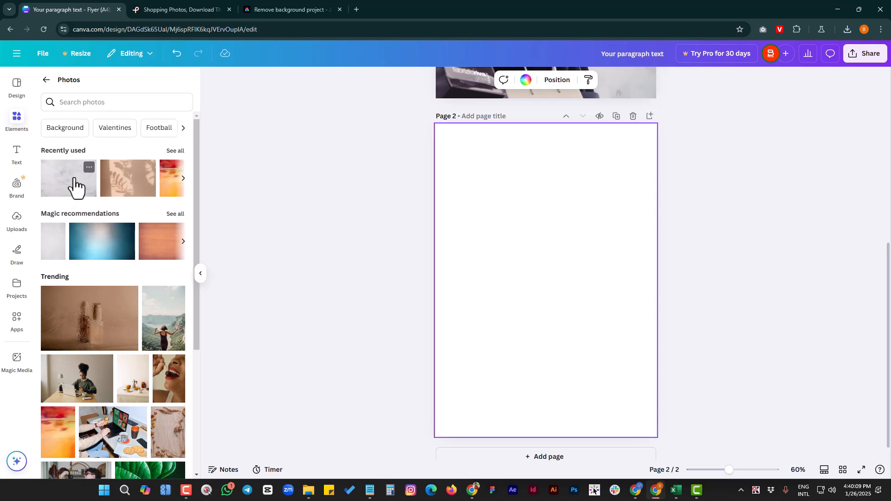
click(74, 186)
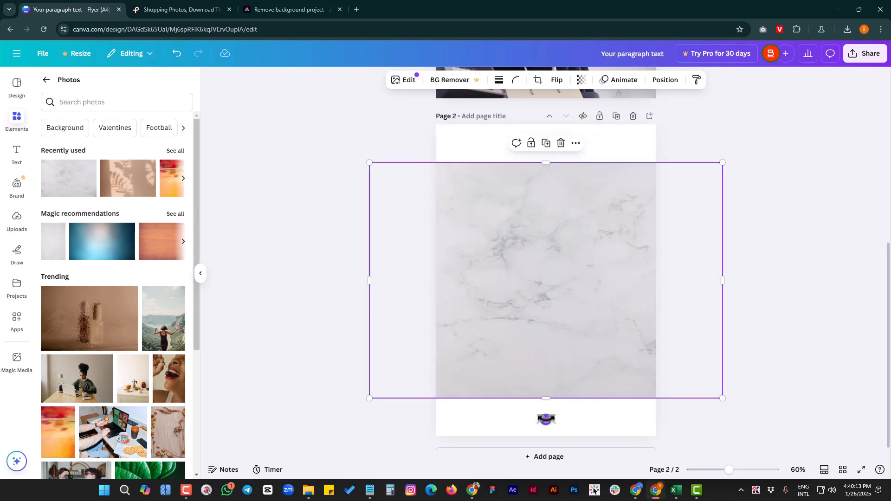
Rotate the marble photo a quarter turn to portrait and scale it so it covers all of page 2.
drag(543, 420, 639, 283)
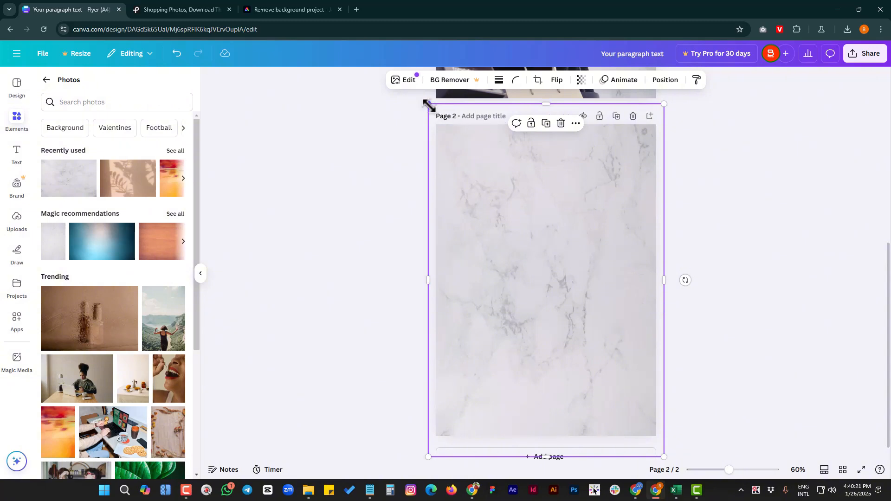
drag(429, 105, 432, 110)
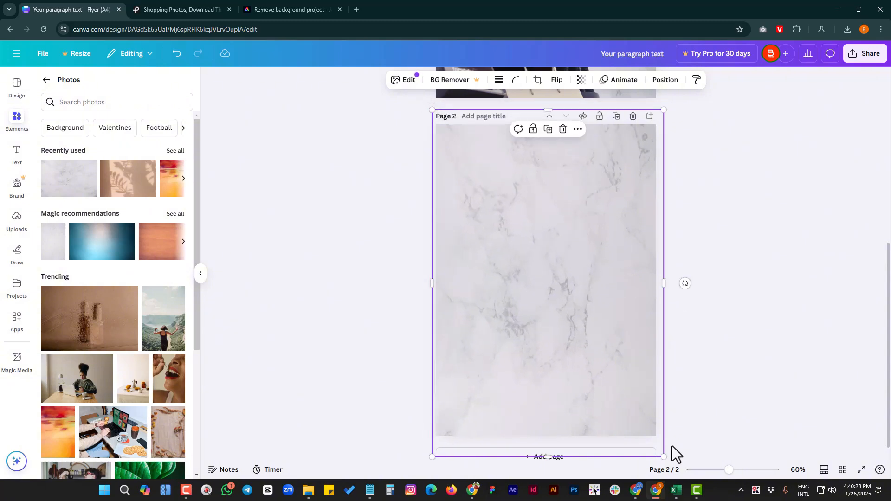
drag(665, 457, 662, 446)
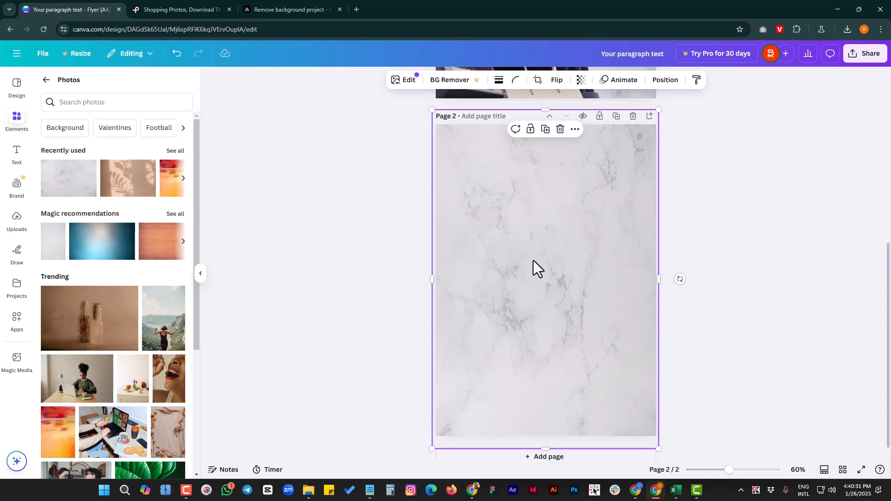
Upload the cut-out image "Adobe Express - file.png" from Downloads and place the cut-out woman over the marble background on page 2.
click(17, 223)
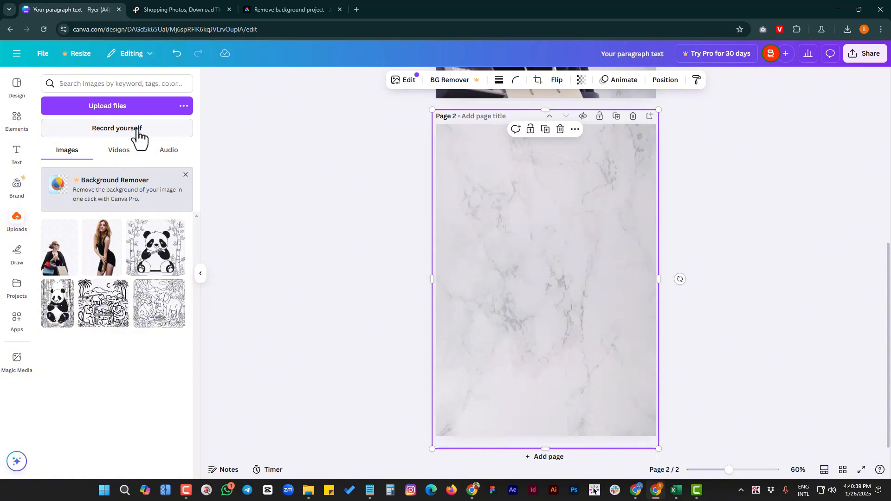
click(123, 109)
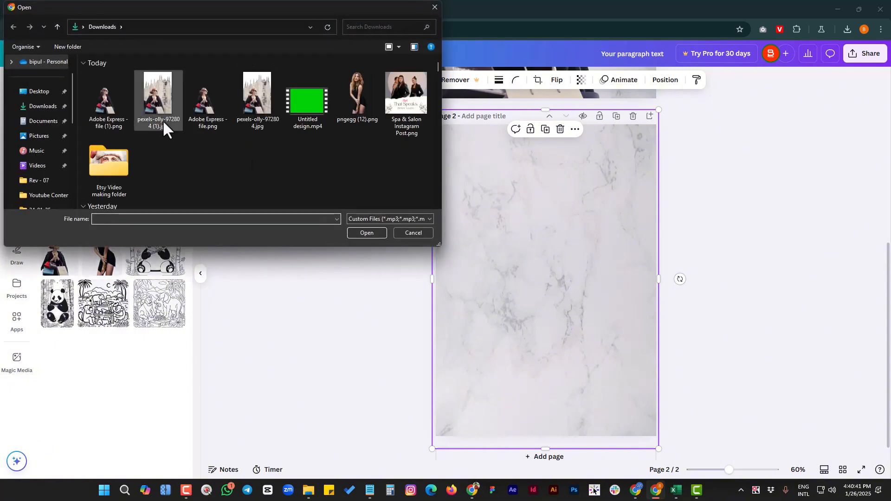
click(106, 109)
click(207, 96)
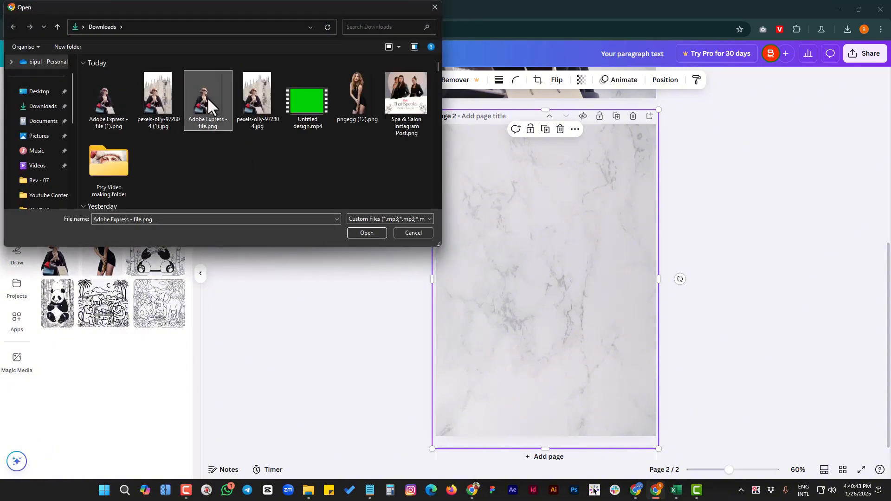
click(374, 230)
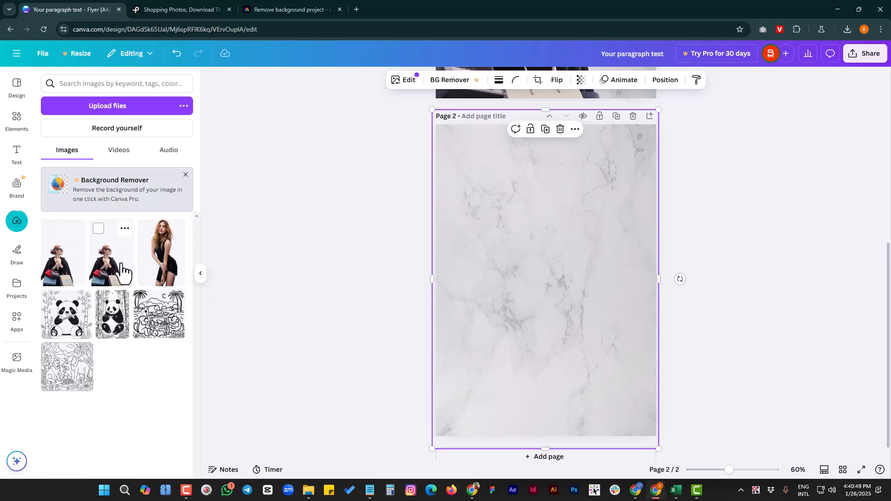
drag(108, 271, 482, 217)
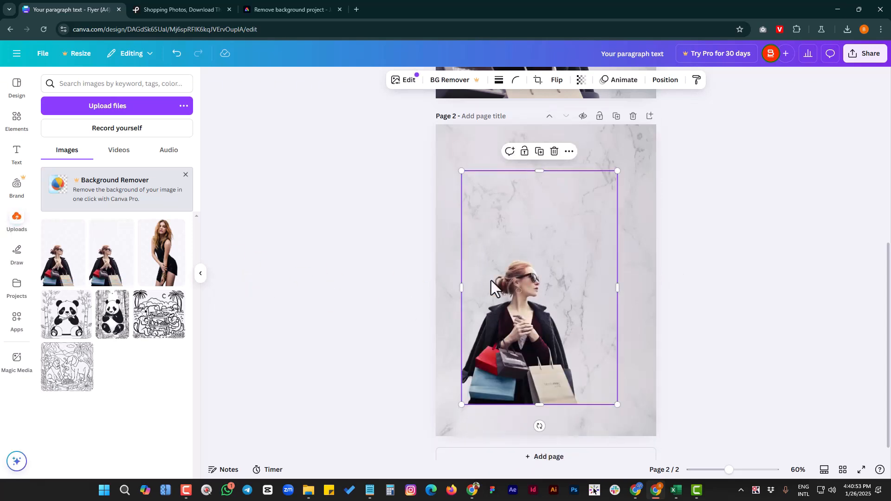
Enlarge the cut-out woman and position her so the shopping bags reach the bottom edge of page 2.
click(17, 119)
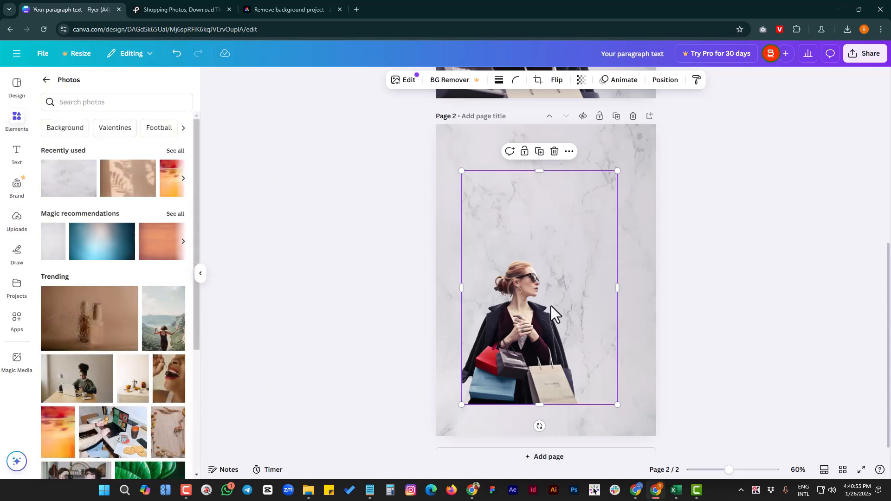
drag(541, 346, 535, 363)
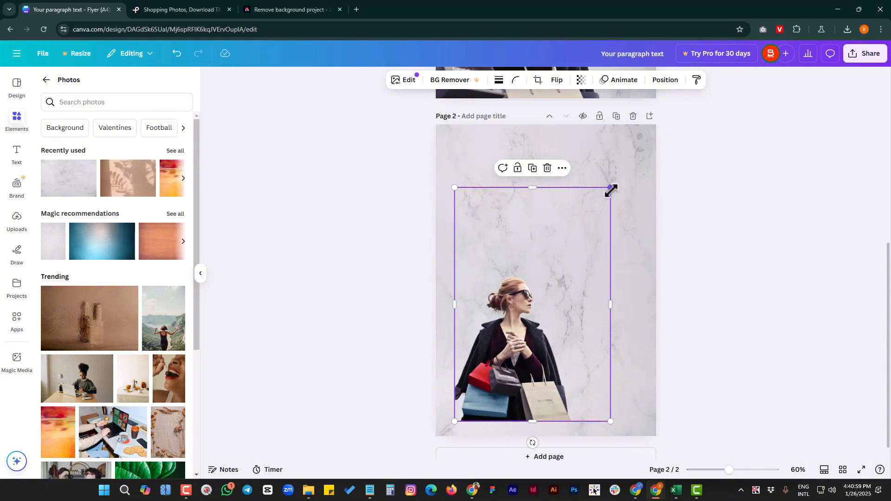
drag(611, 190, 717, 119)
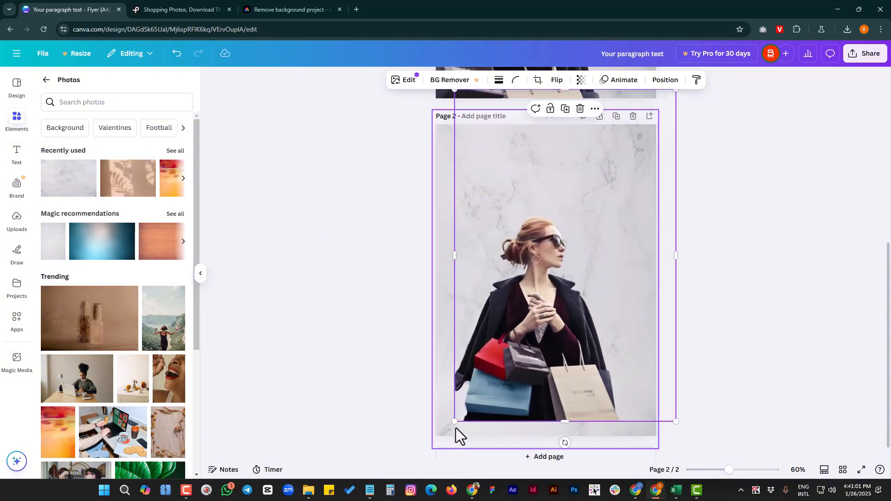
drag(455, 423, 410, 457)
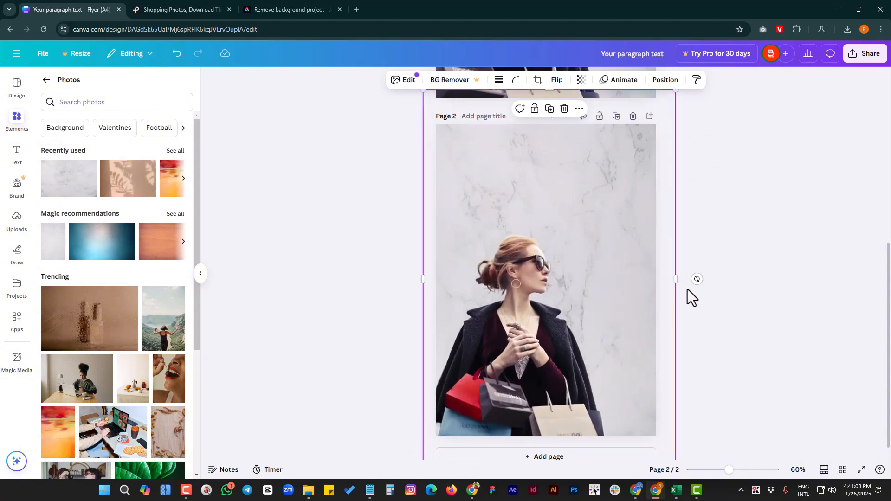
drag(677, 275, 742, 261)
drag(540, 356, 519, 324)
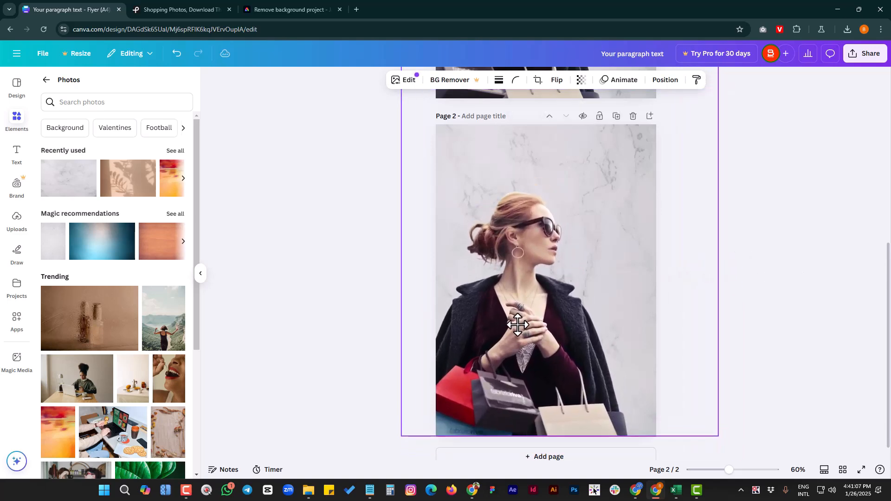
Enlarge the cut-out further and place the woman against the left edge of page 2, using page 1 as reference.
scroll(557, 312, up, 1)
scroll(557, 311, up, 5)
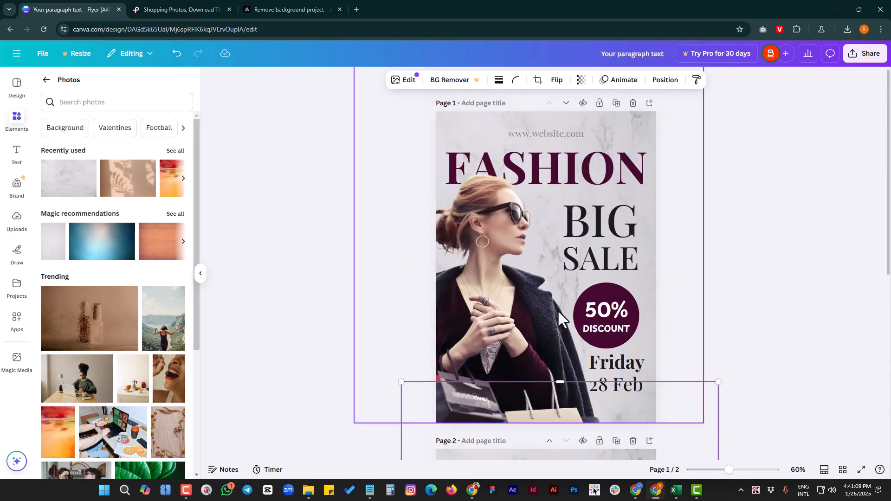
scroll(558, 310, down, 5)
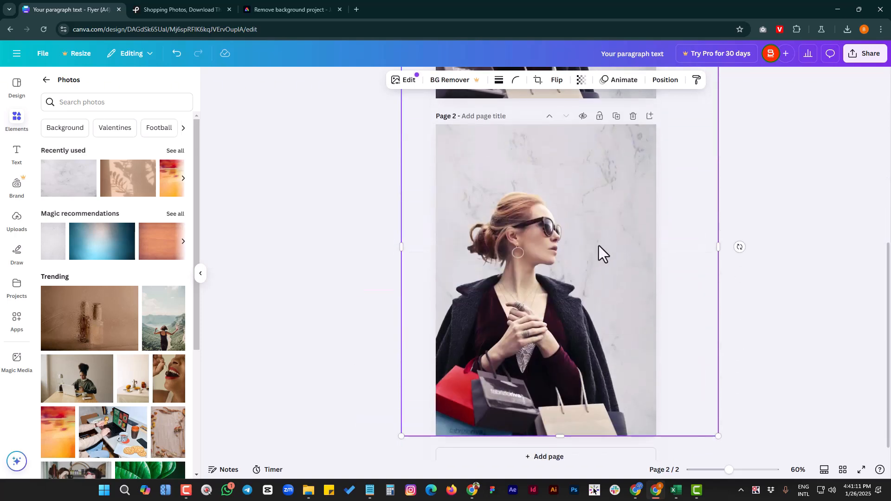
scroll(599, 246, up, 2)
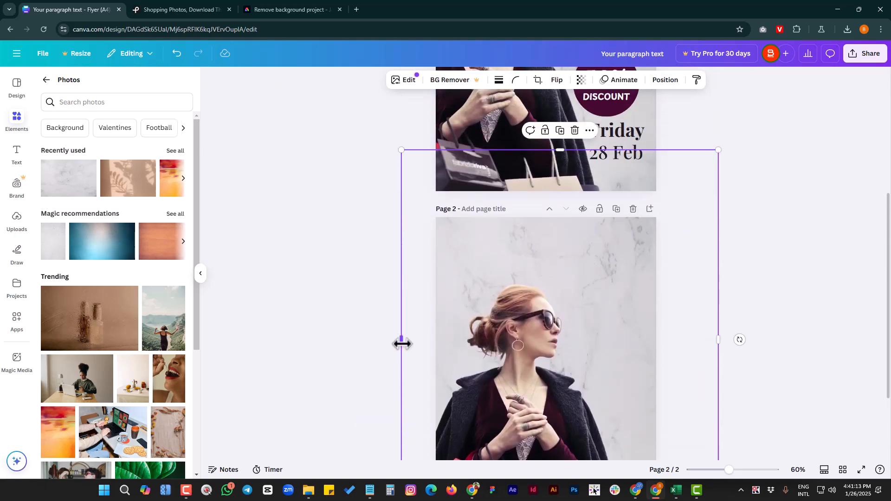
drag(402, 343, 357, 339)
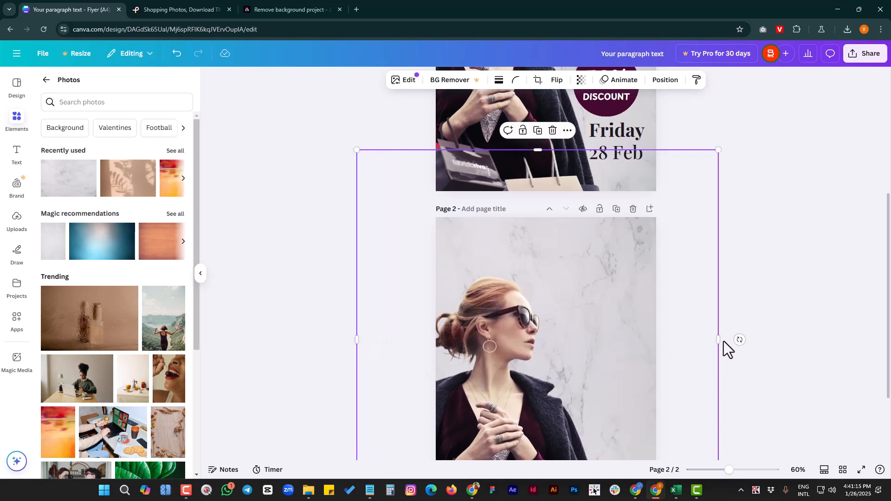
drag(718, 340, 736, 334)
scroll(587, 310, down, 2)
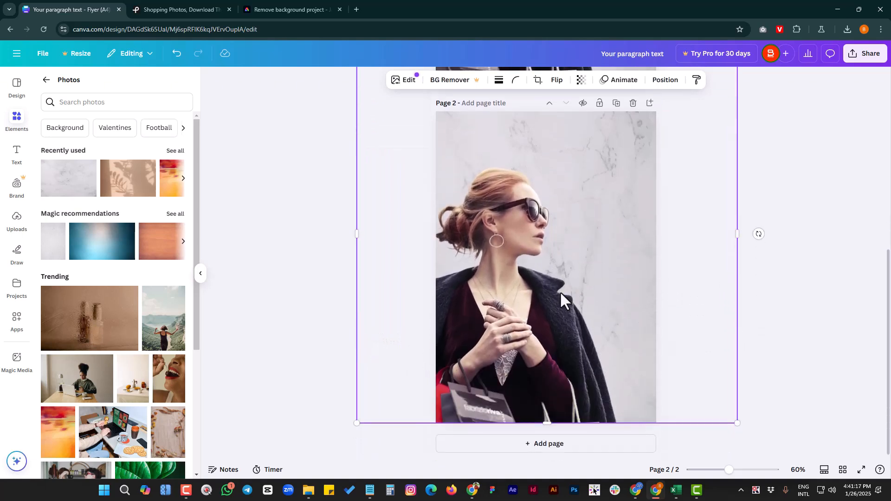
drag(542, 325, 520, 339)
scroll(581, 299, up, 1)
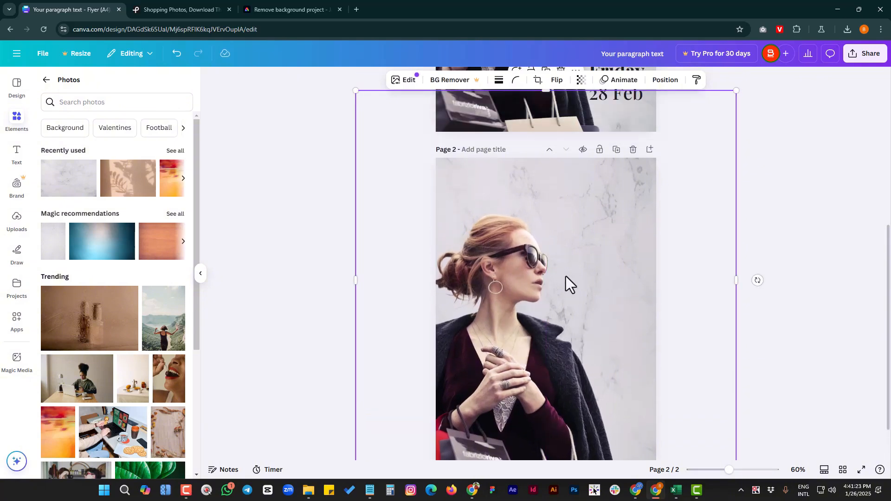
scroll(541, 341, down, 1)
Lock the cut-out woman on page 2 and compare the layout with page 1.
right_click(534, 327)
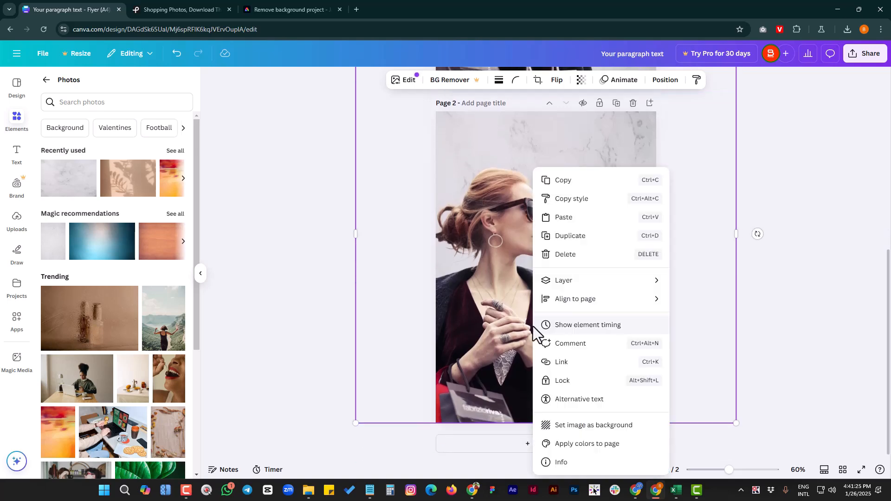
click(596, 381)
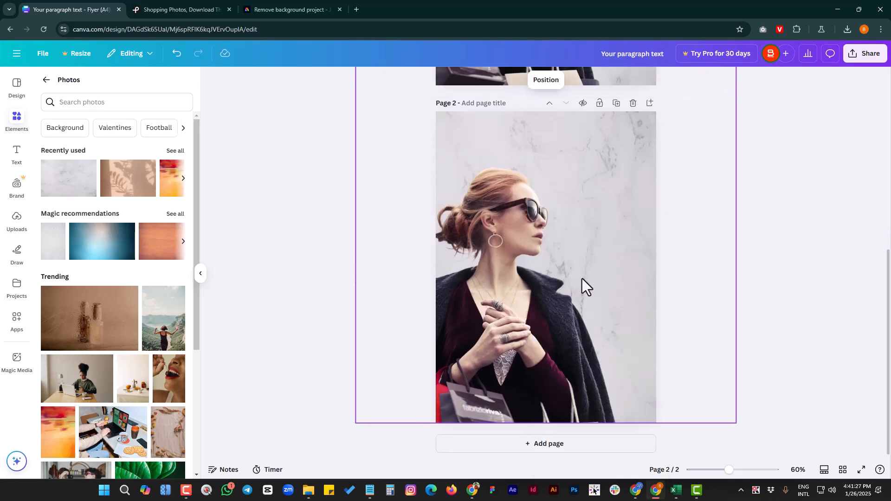
scroll(582, 279, up, 4)
scroll(581, 285, down, 4)
scroll(561, 251, up, 2)
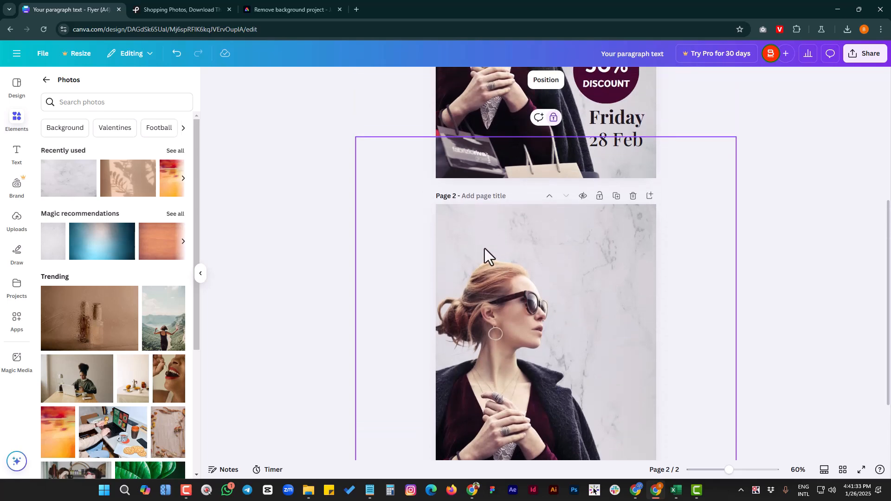
Add a heading reading "FASHION" on page 2 and place it above the woman's head.
click(16, 152)
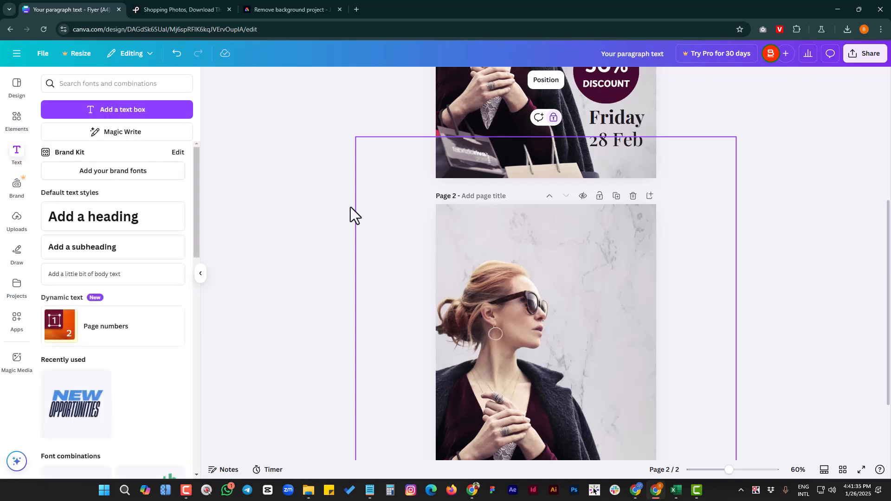
click(103, 228)
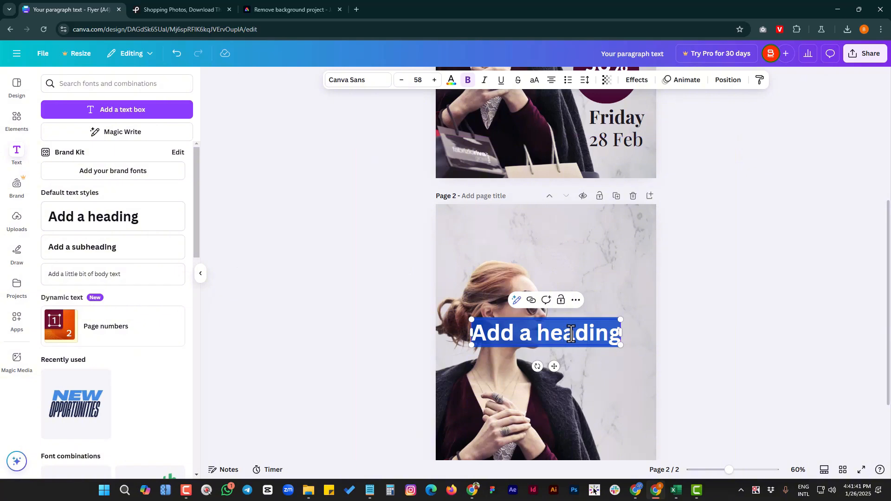
text(F)
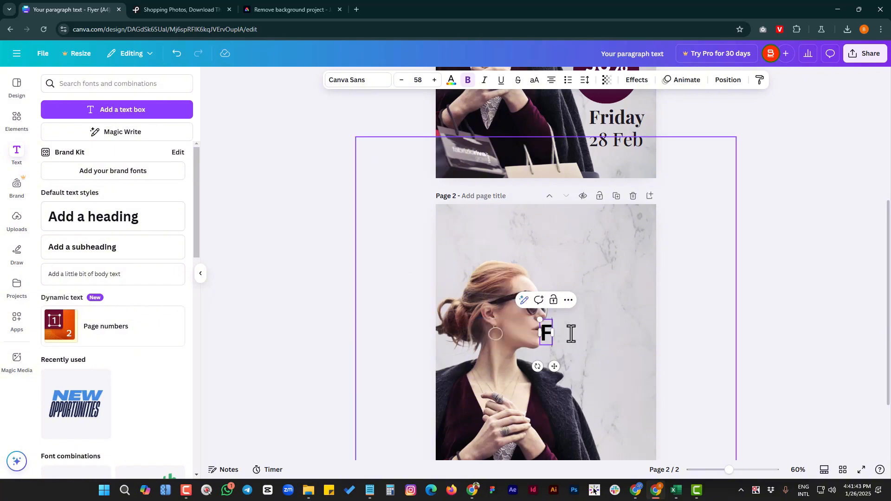
text(ASHION)
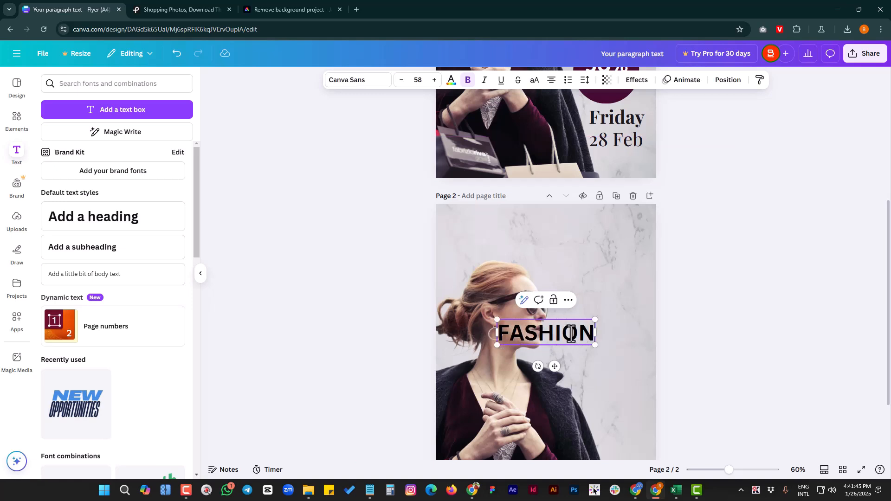
click(611, 249)
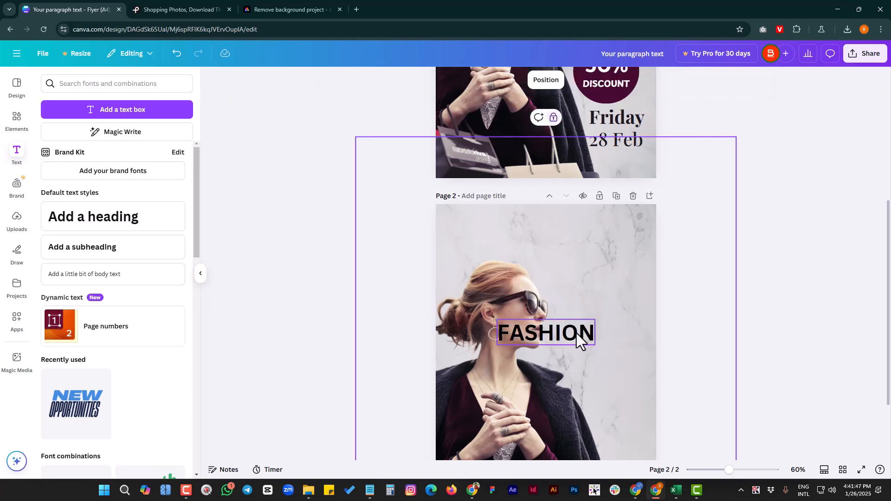
drag(581, 342, 574, 245)
Set the FASHION heading's font to Playfair Display in the Bold weight.
click(364, 82)
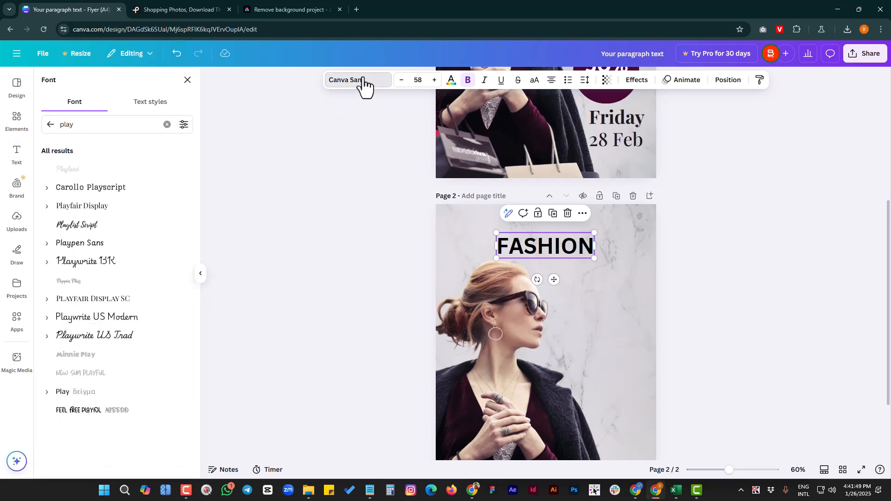
click(106, 207)
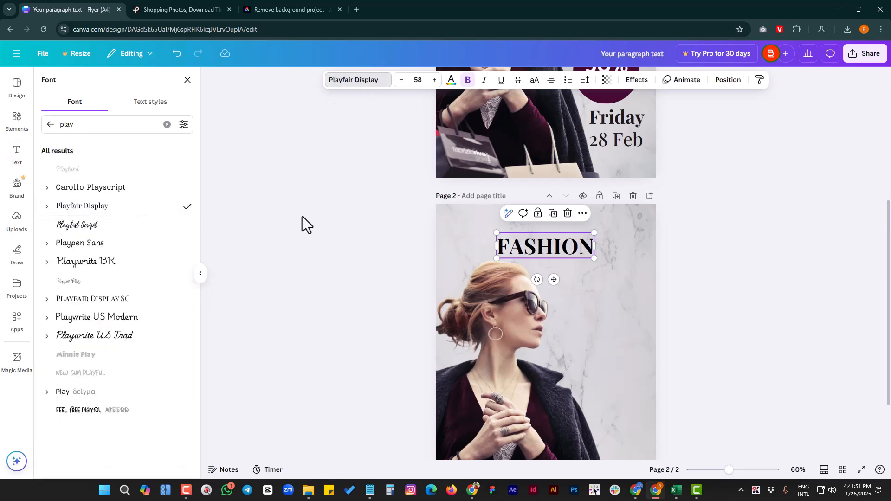
click(48, 207)
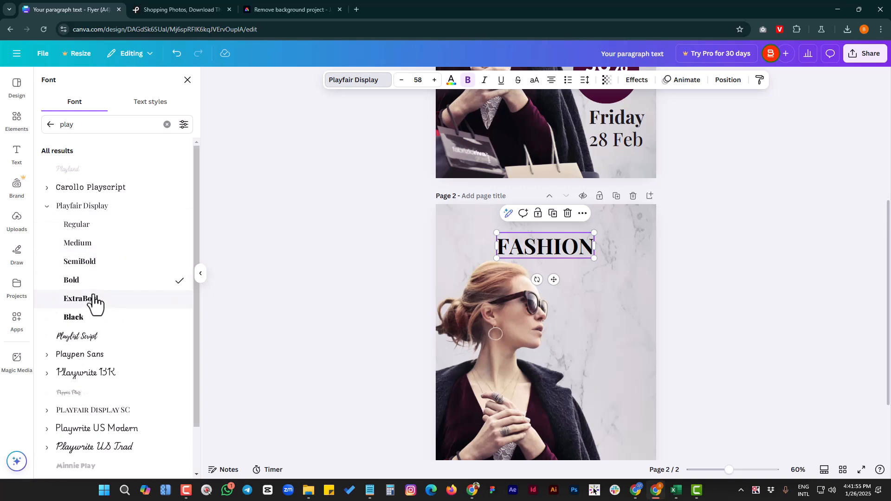
click(603, 284)
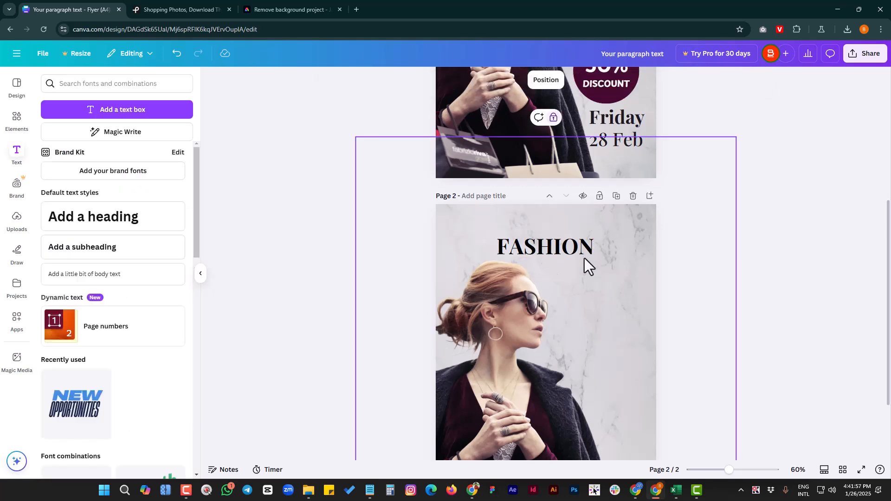
Try to recolor the FASHION heading with a color sampled from the woman's maroon sleeve, adjusted to #6D0F44.
click(580, 253)
scroll(563, 320, down, 2)
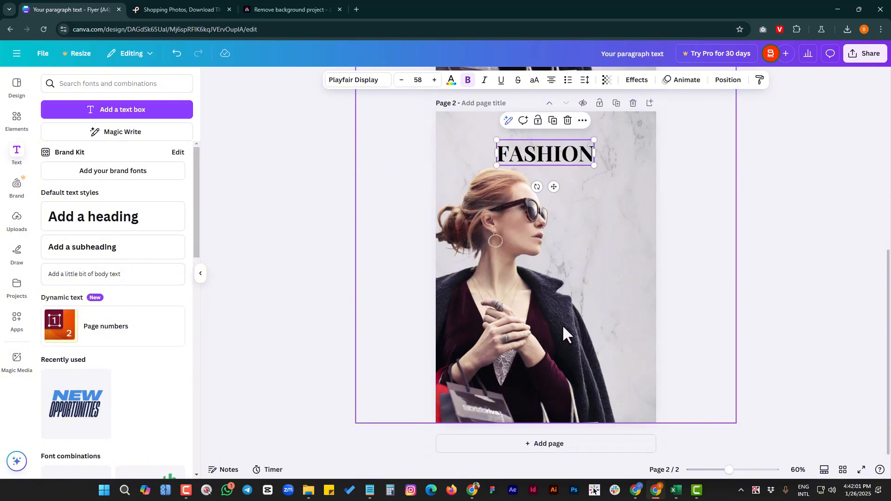
scroll(564, 241, up, 1)
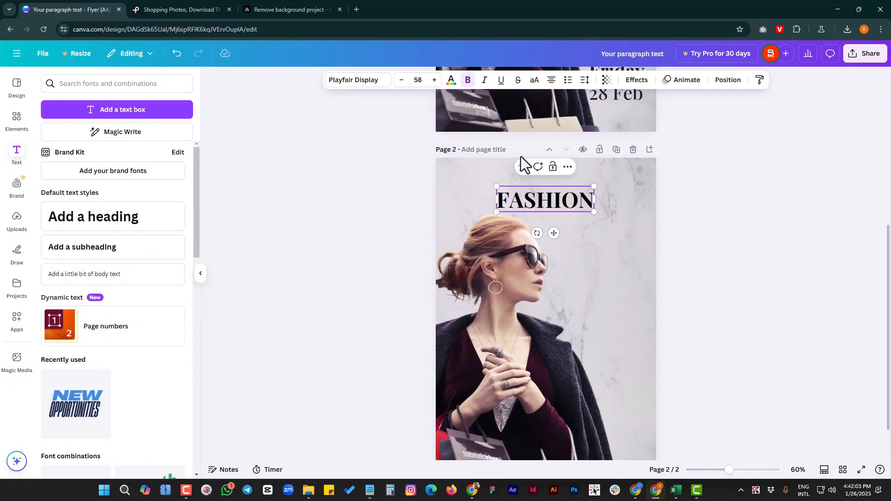
click(452, 81)
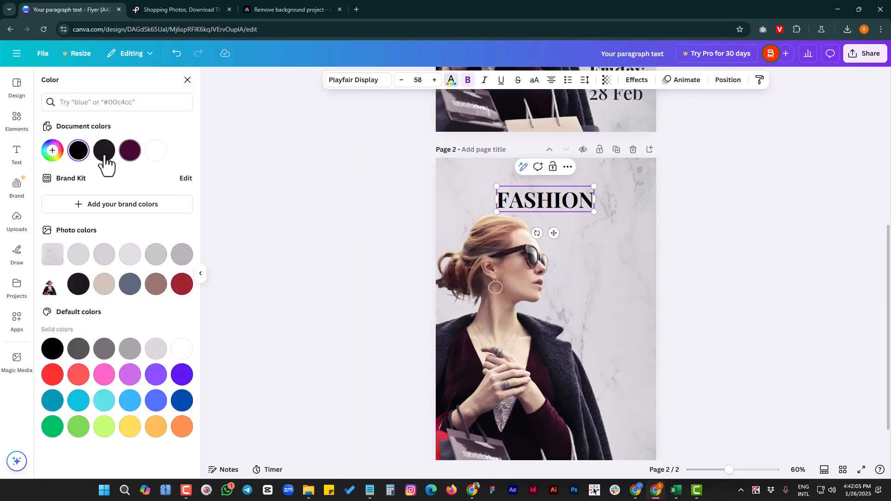
click(51, 152)
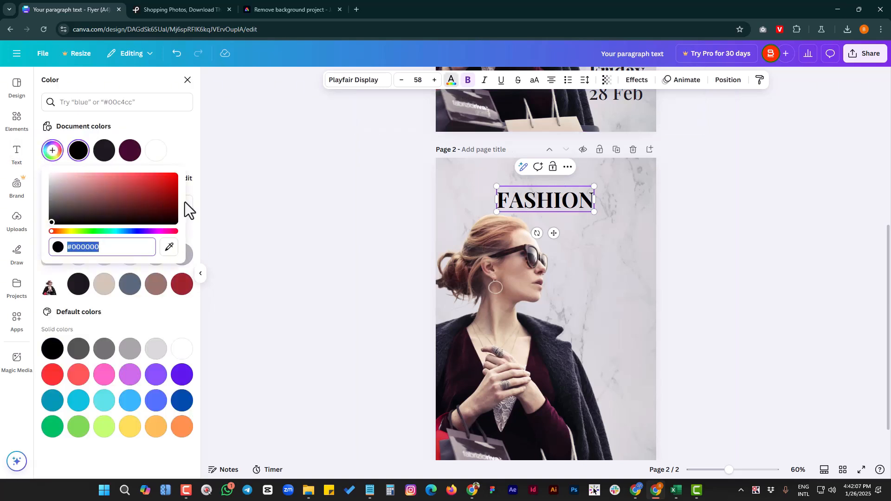
click(169, 249)
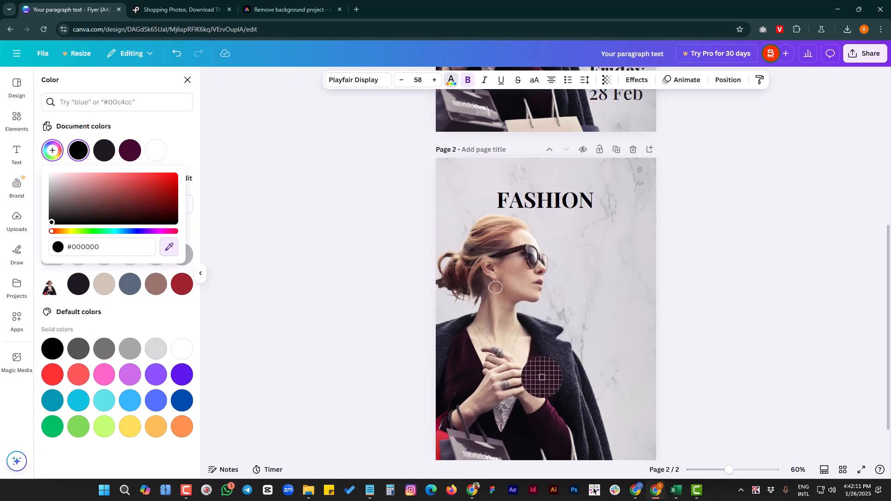
click(552, 411)
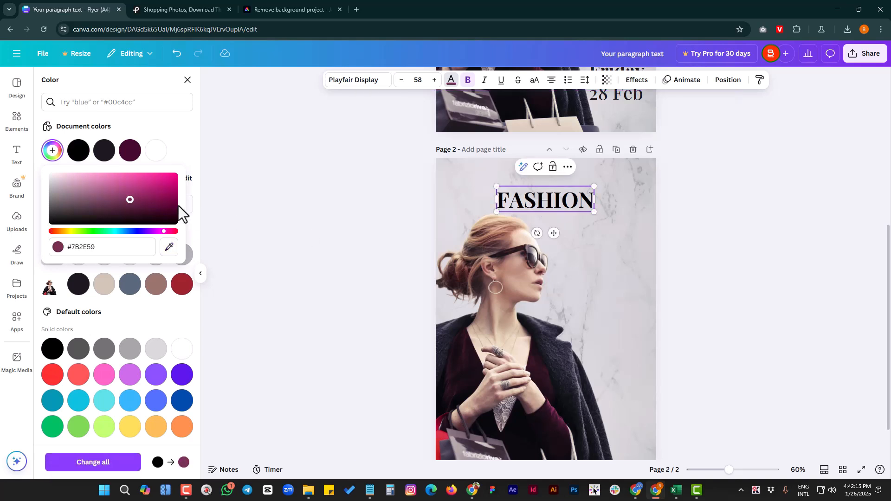
drag(130, 200, 157, 198)
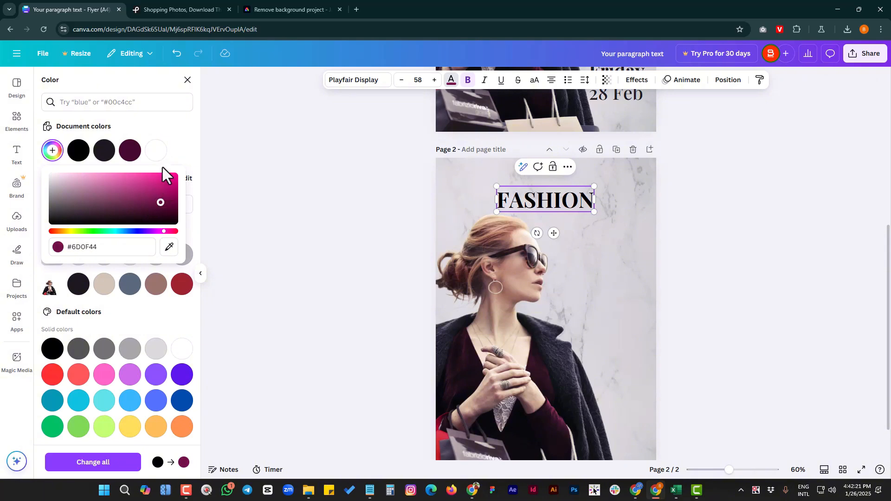
click(184, 129)
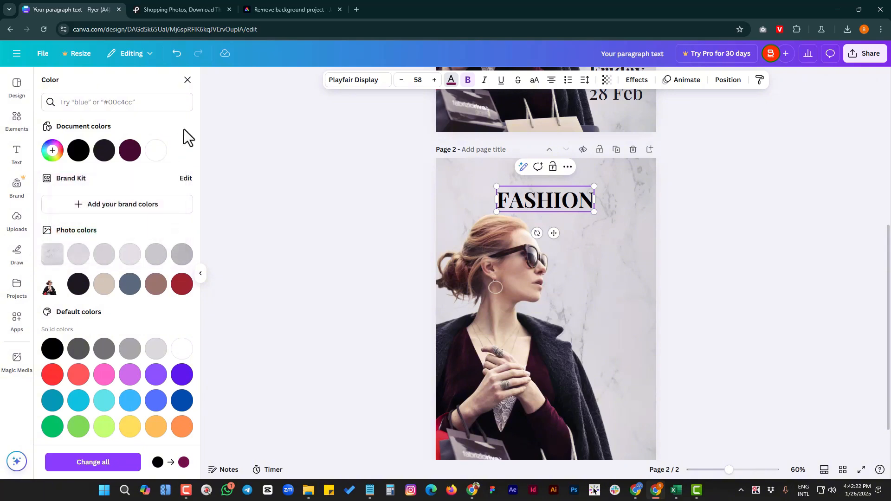
Recolor the whole FASHION heading with the dark maroon document color.
click(129, 156)
double_click(578, 200)
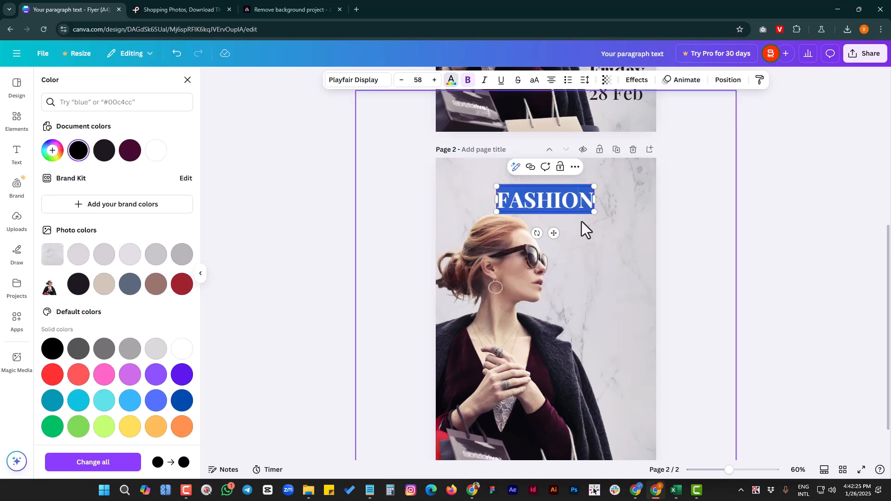
key(Escape)
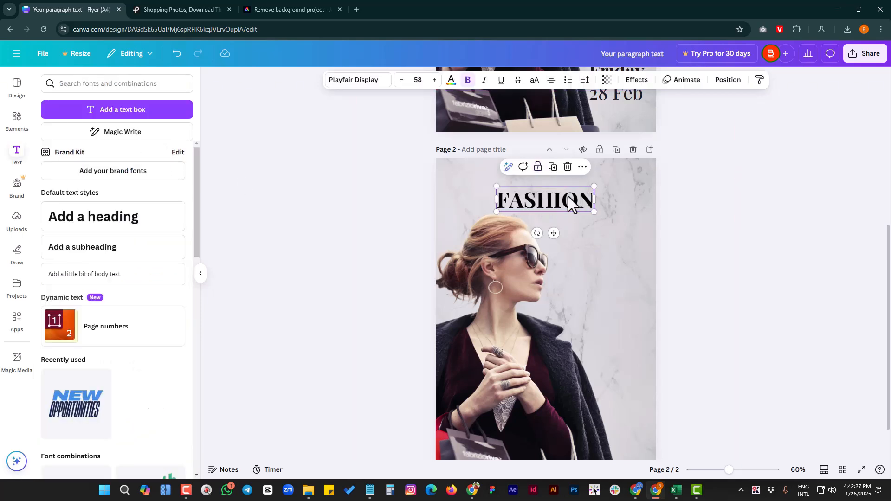
click(452, 81)
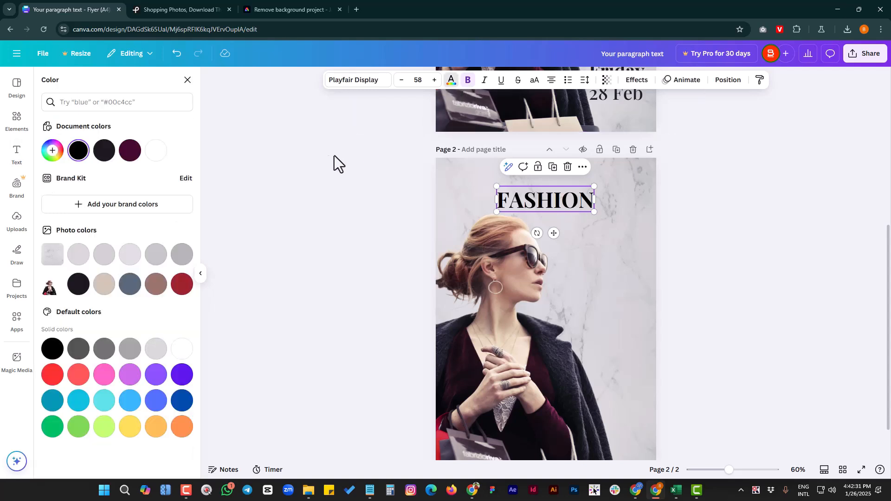
click(130, 150)
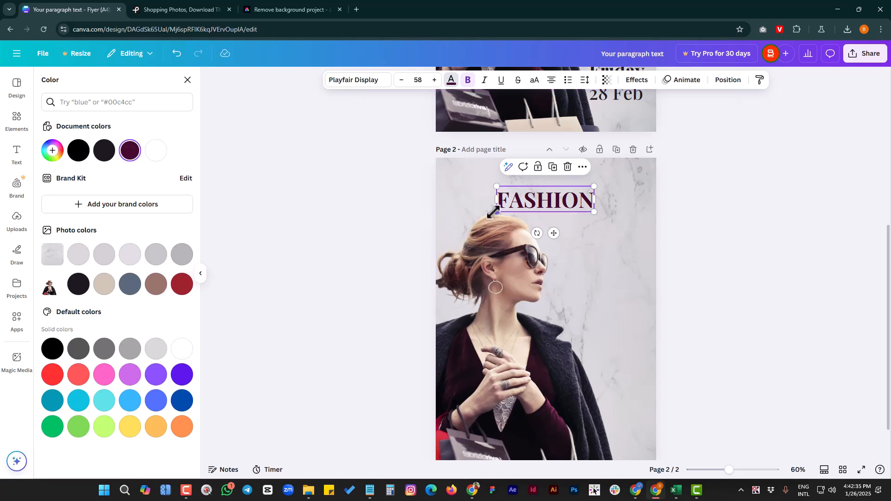
Enlarge the FASHION heading to font size 123 and center it across the width of page 2.
drag(493, 213, 448, 233)
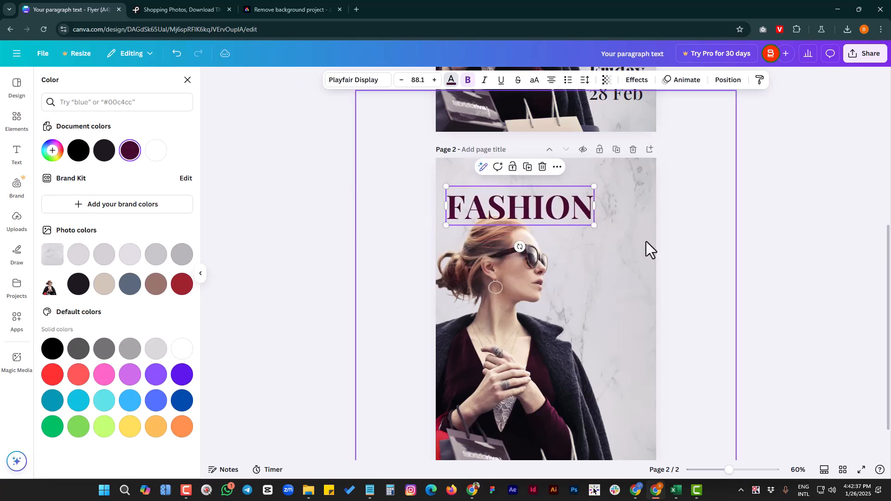
mouse_move(592, 227)
mouse_down()
mouse_move(650, 241)
mouse_move(594, 212)
mouse_up()
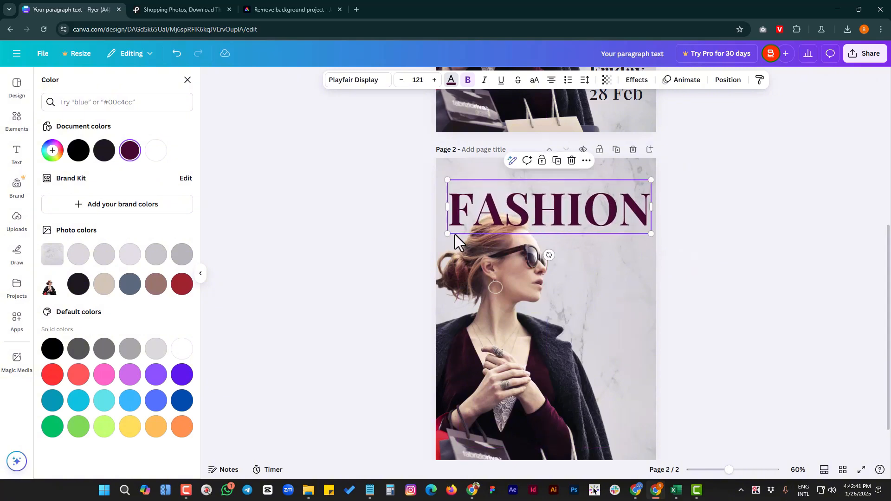
drag(447, 232, 445, 235)
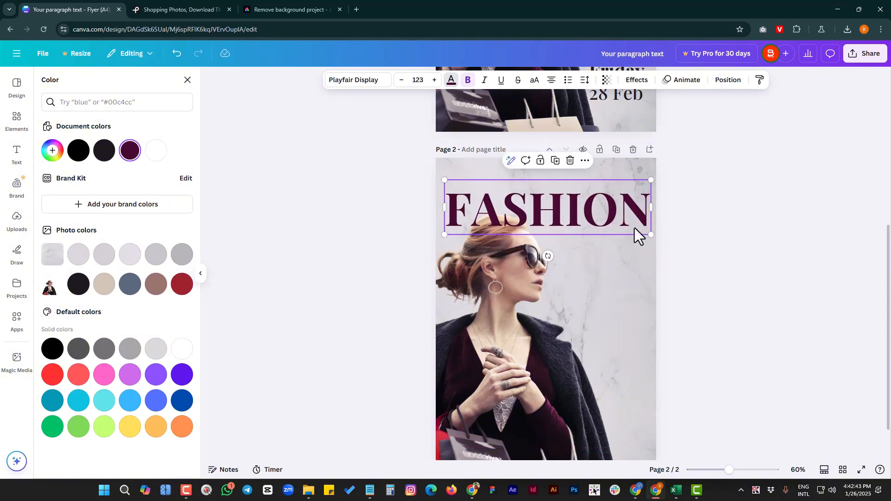
drag(623, 214, 621, 214)
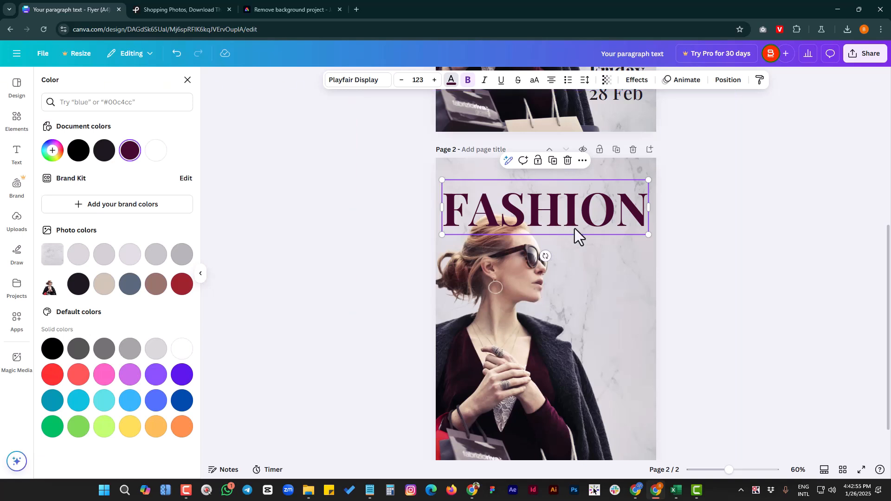
Send the FASHION heading backward one layer so it sits behind the woman's head.
right_click(581, 208)
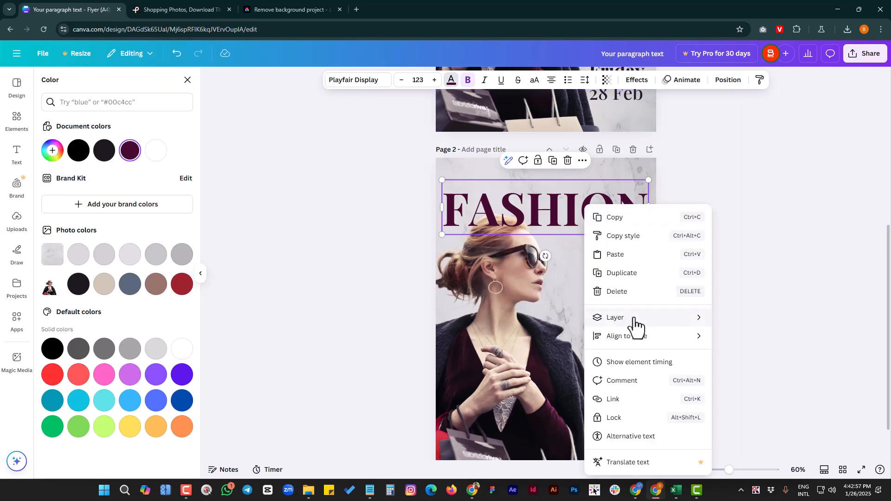
mouse_move(647, 319)
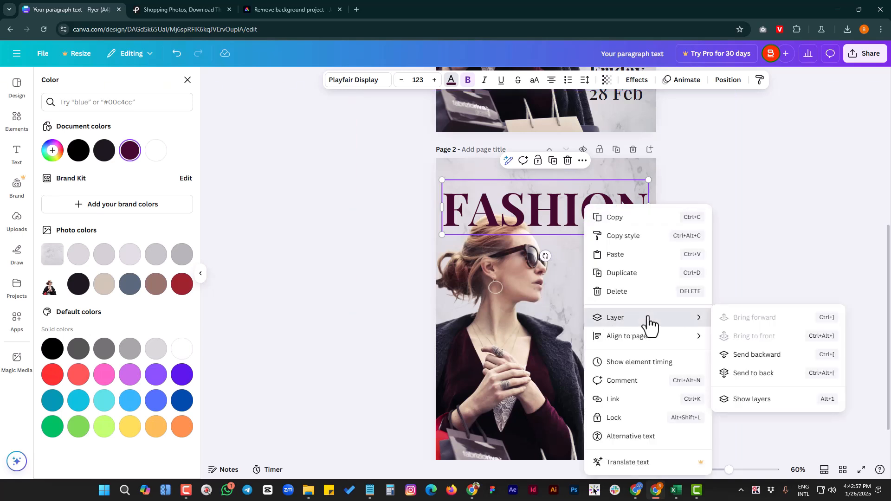
click(784, 357)
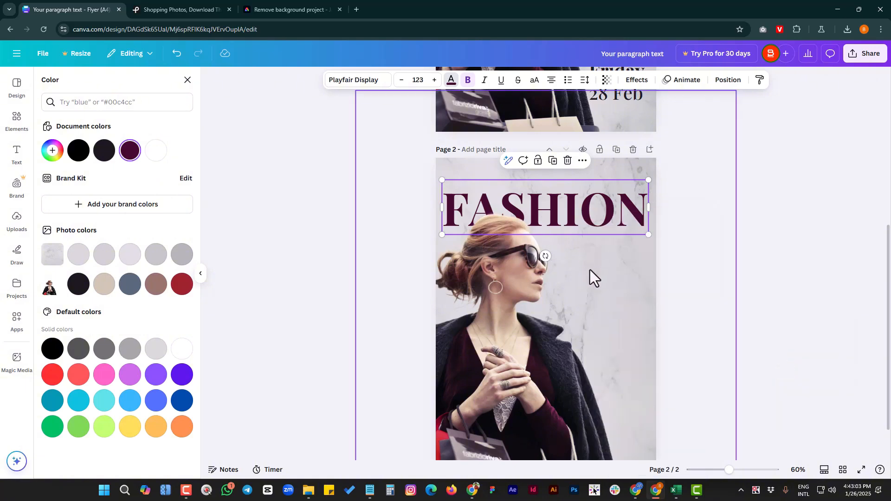
key(Escape)
Add a subheading on page 2 reading "BIG" and "SALE" on two lines, using page 1 as reference.
scroll(615, 283, down, 2)
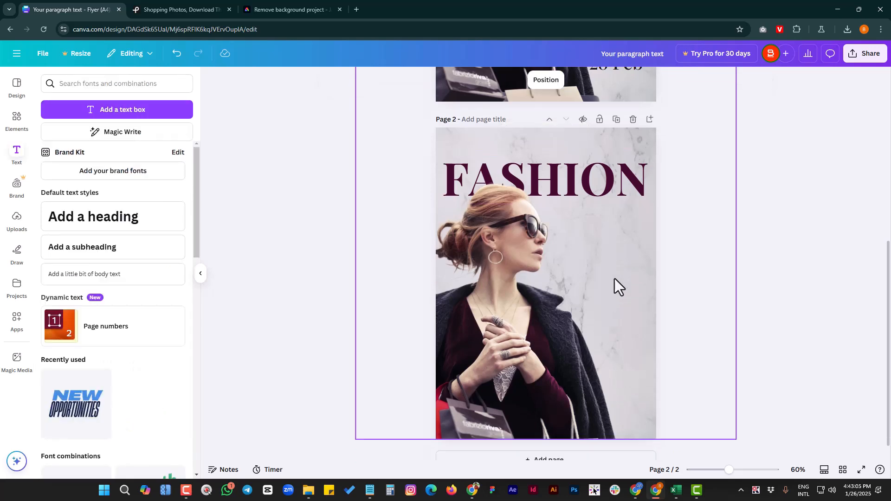
scroll(614, 279, up, 7)
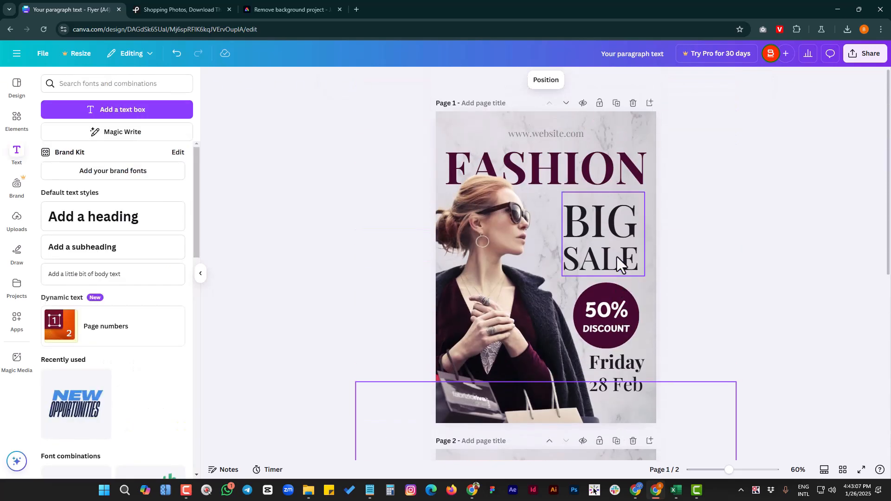
scroll(619, 234, down, 7)
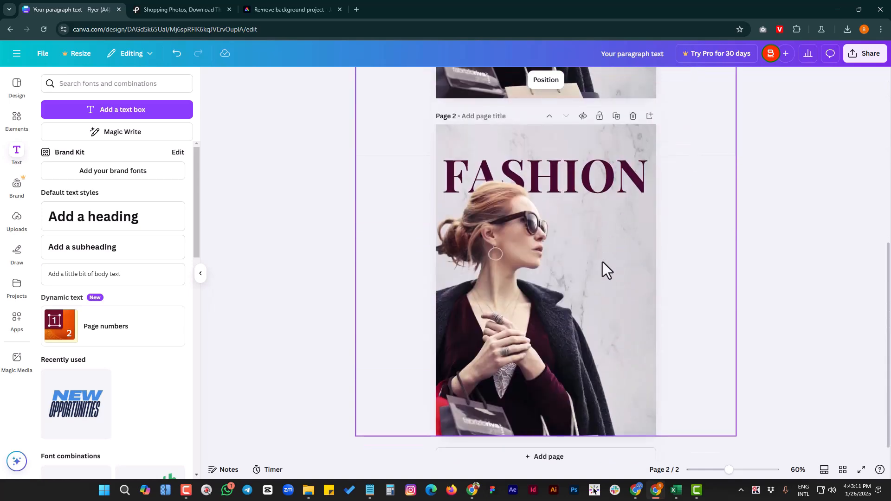
click(129, 259)
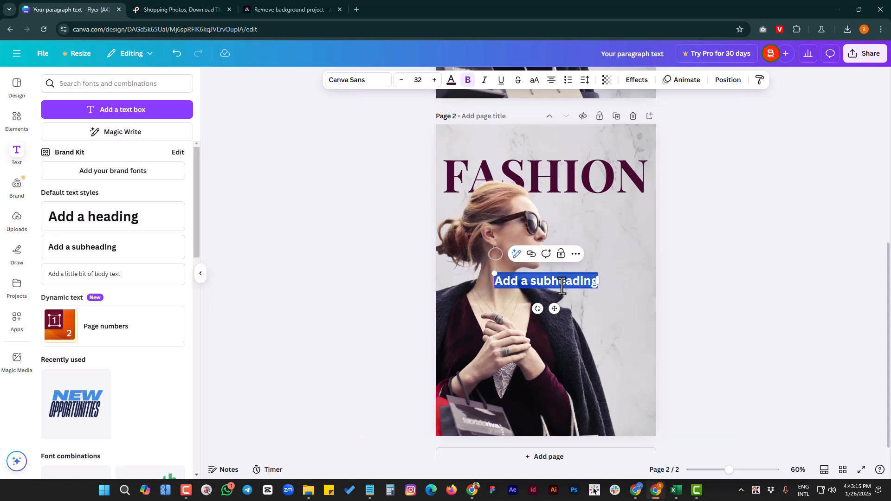
text(bIG)
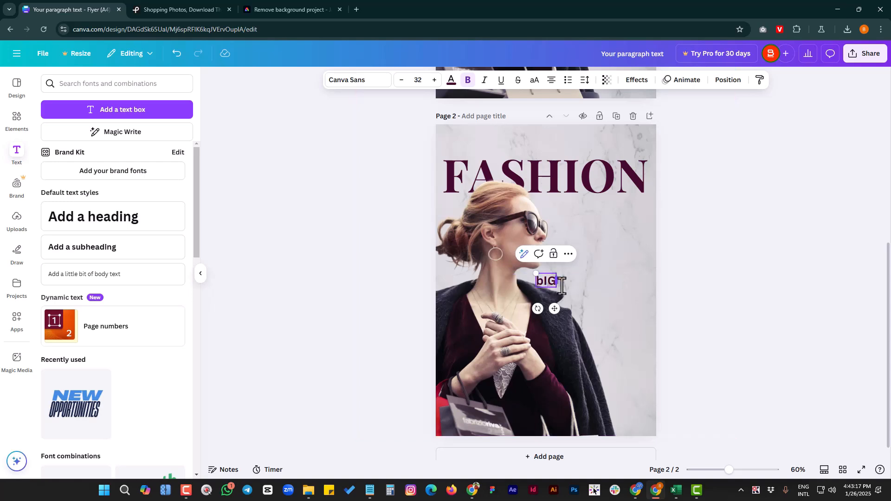
key(BackSpace)
text(BIG)
key(Return)
text(SALE)
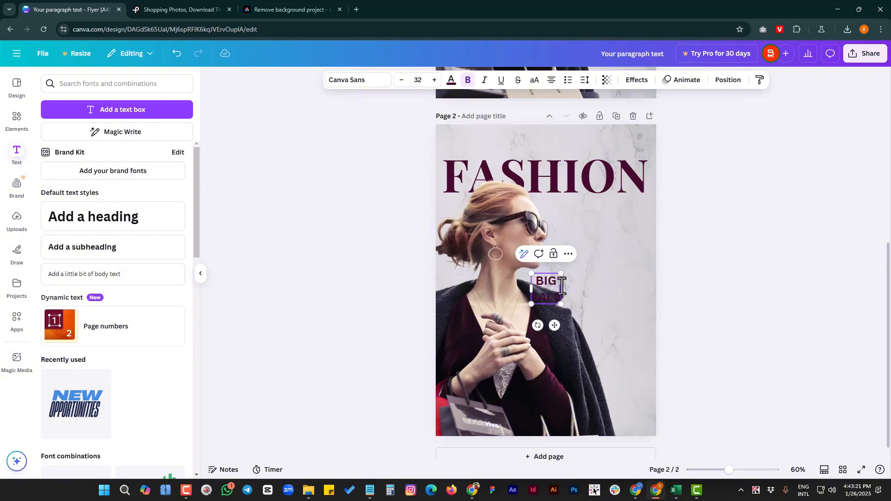
Set the font of the whole BIG SALE text to Playfair Display.
key(ctrl+a)
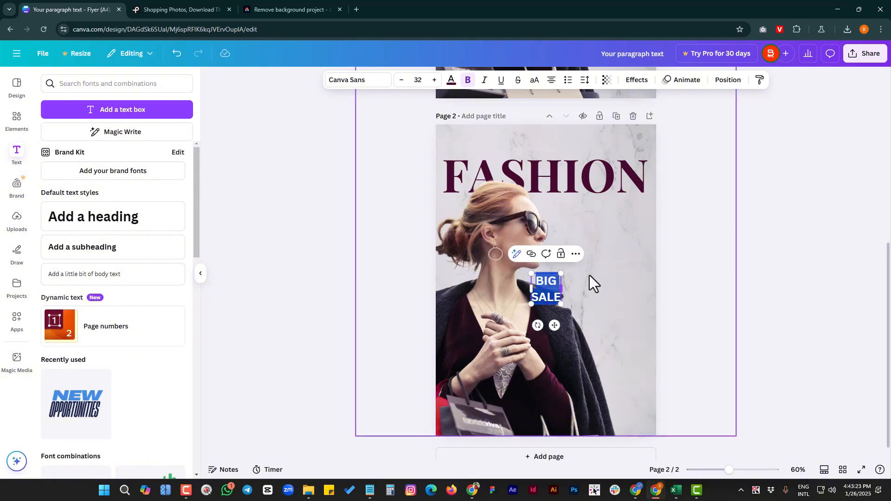
click(367, 84)
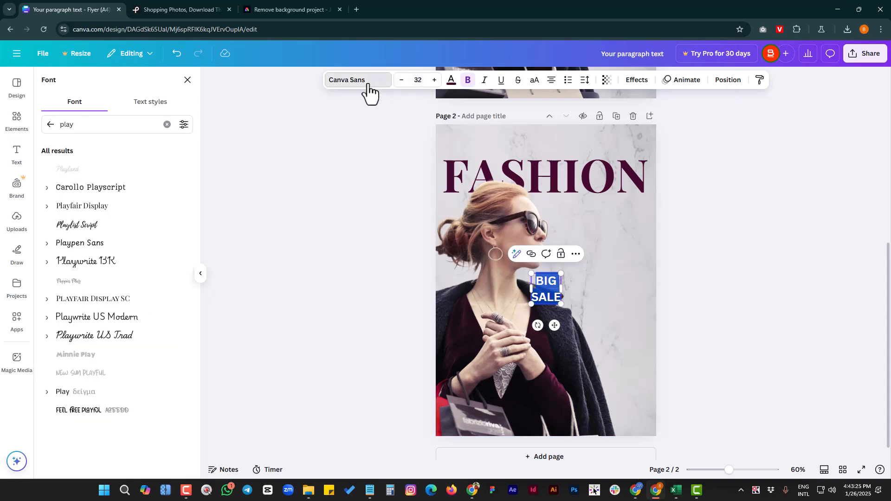
click(95, 207)
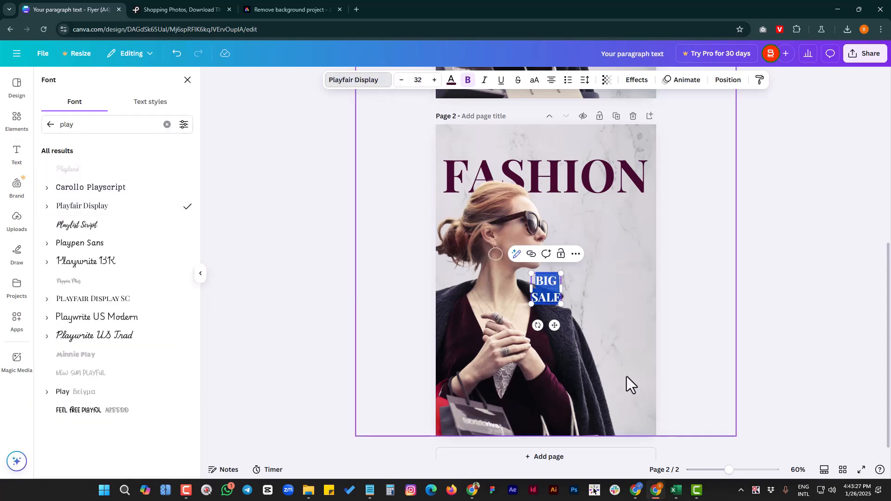
Place the BIG SALE text beside the woman's face under FASHION, enlarge it to size 73.1, and compare it with page 1.
drag(549, 286, 634, 217)
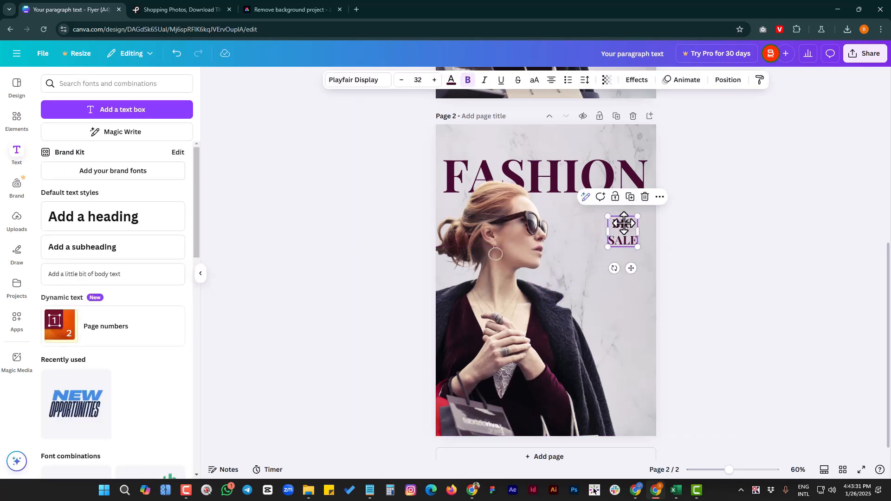
drag(604, 249, 569, 287)
scroll(570, 287, up, 5)
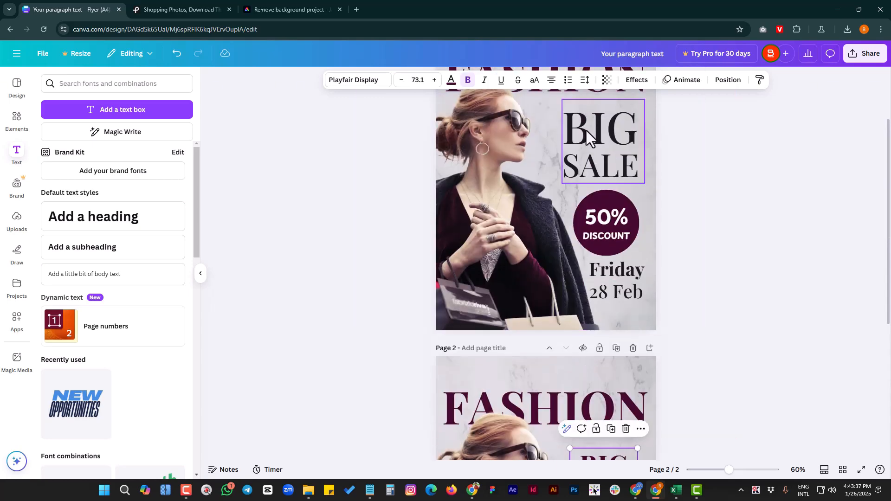
scroll(603, 317, down, 5)
click(596, 258)
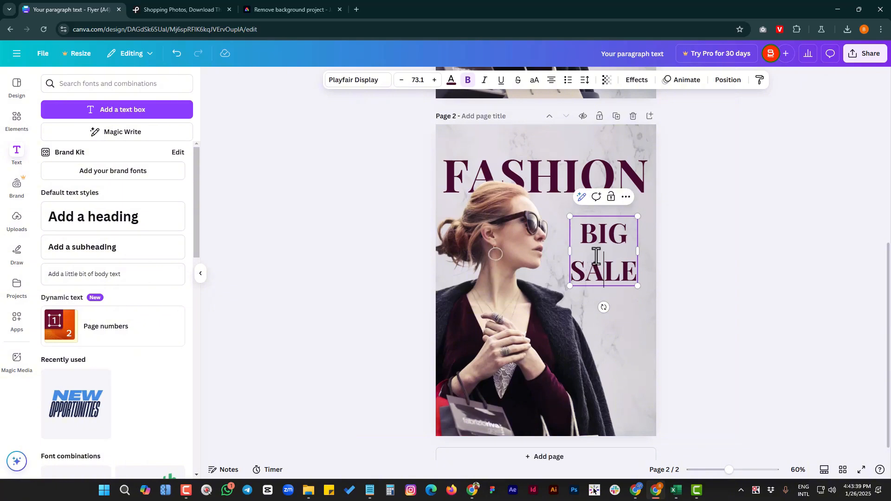
click(451, 80)
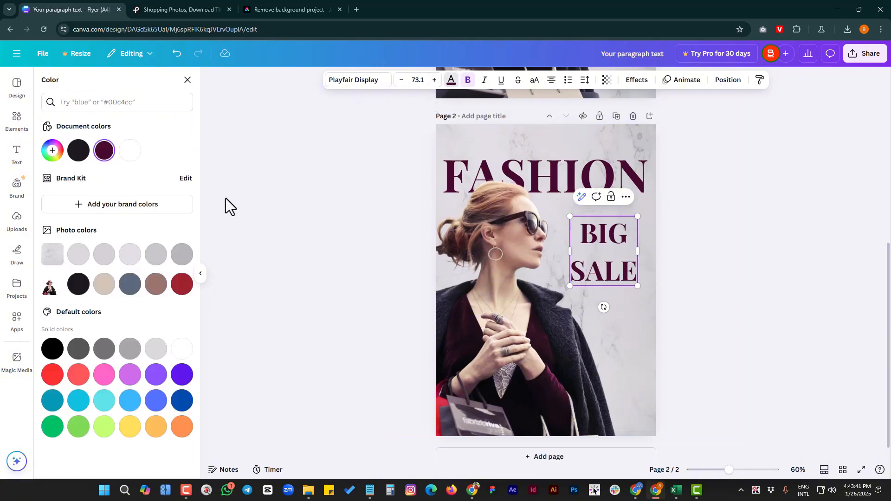
click(78, 285)
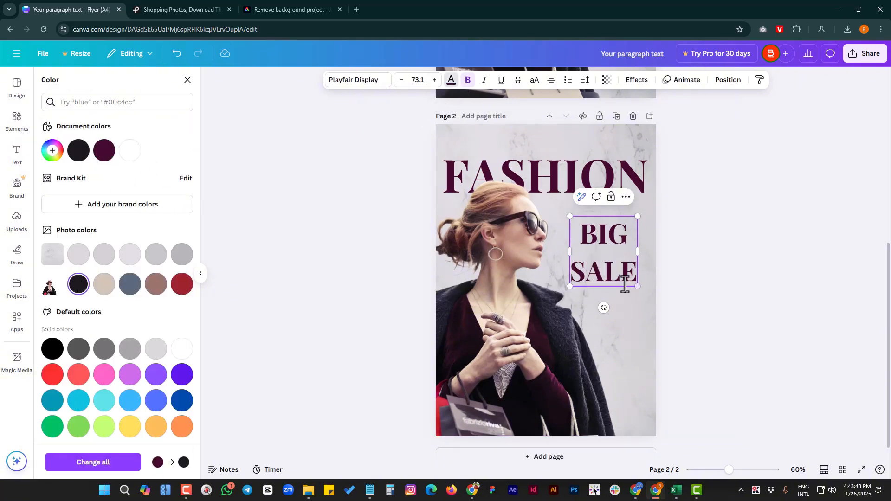
key(Escape)
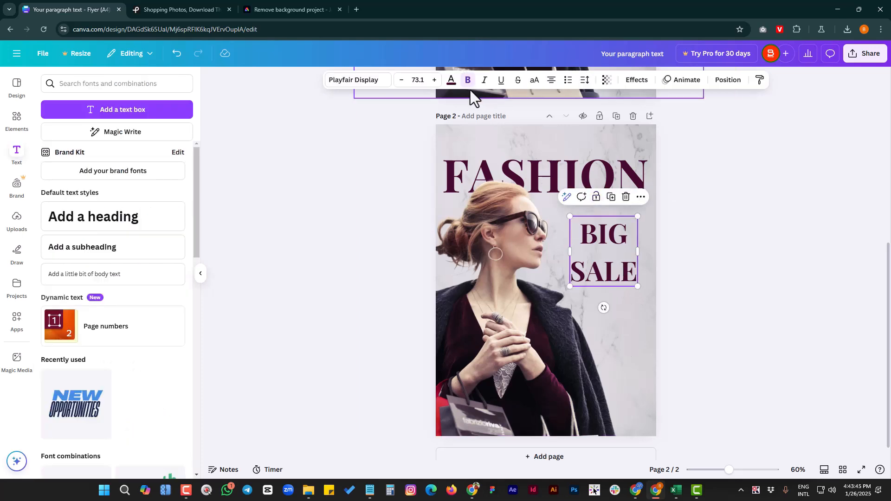
Recolor the BIG SALE text on page 2 with the near-black document color.
click(453, 83)
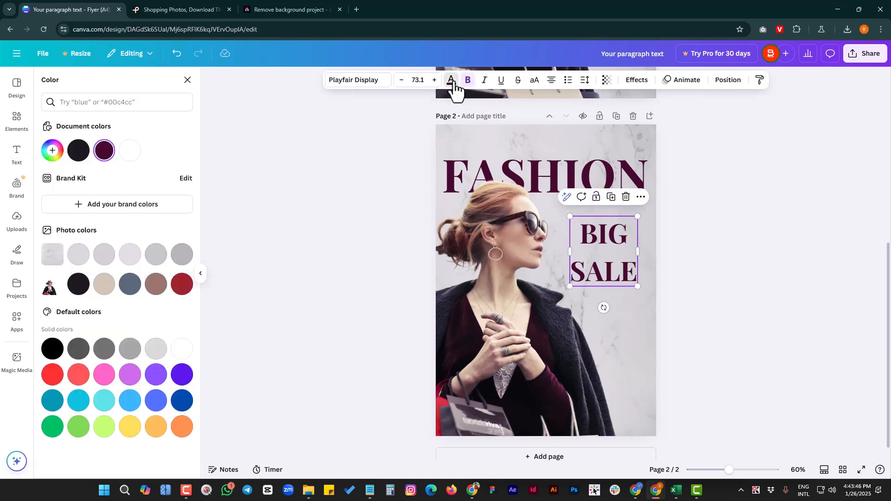
click(78, 150)
key(Escape)
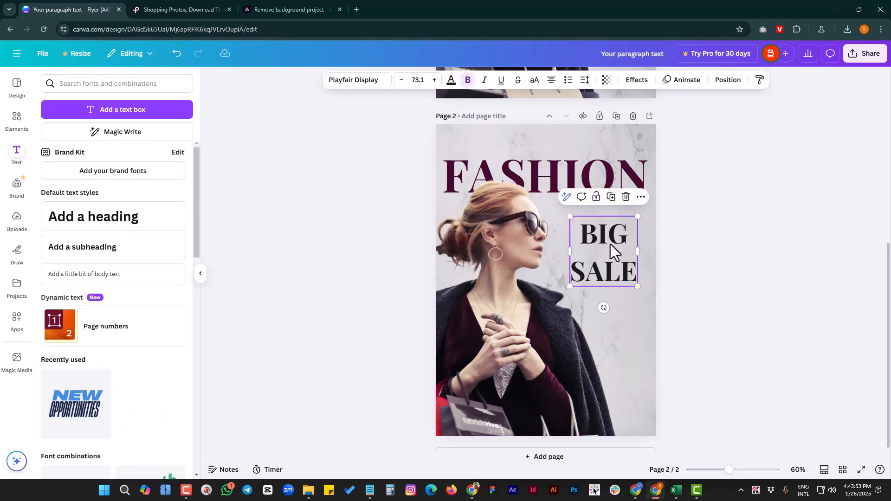
Set the font size of the word BIG to 100, leaving SALE at its own size.
click(612, 243)
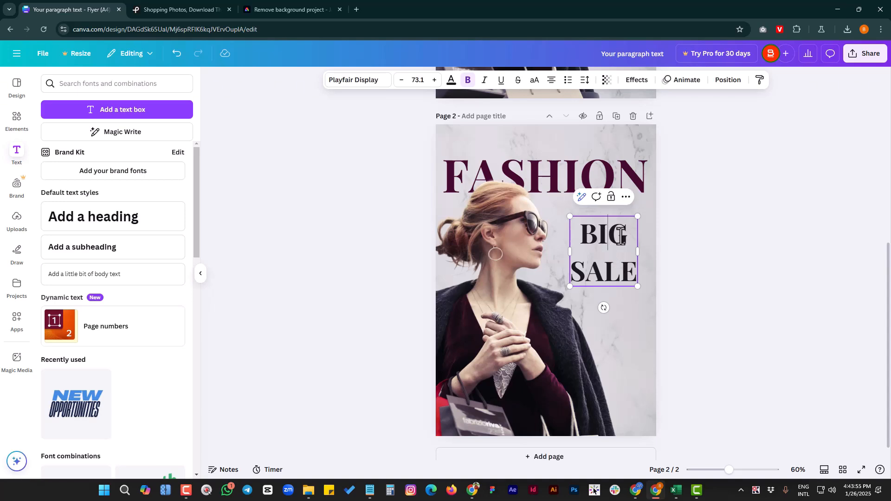
double_click(612, 244)
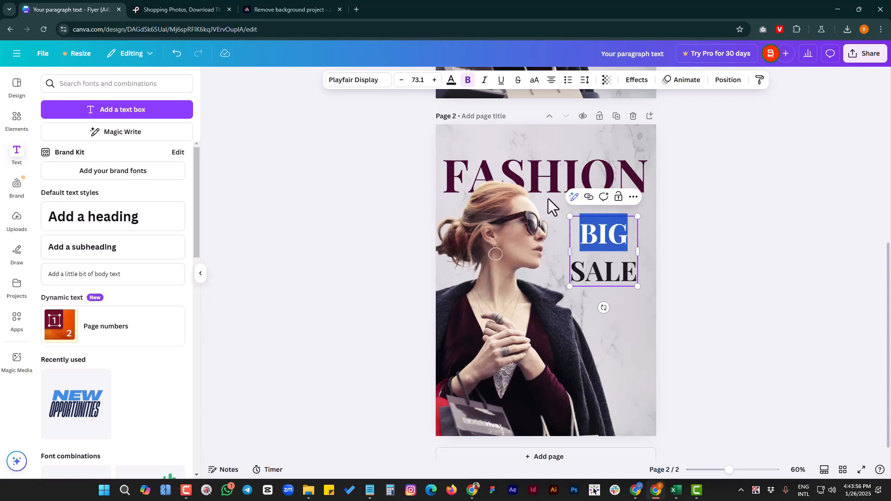
click(434, 80)
click(434, 80)
click(434, 80)
click(434, 80)
click(434, 80)
click(434, 80)
click(434, 79)
click(434, 80)
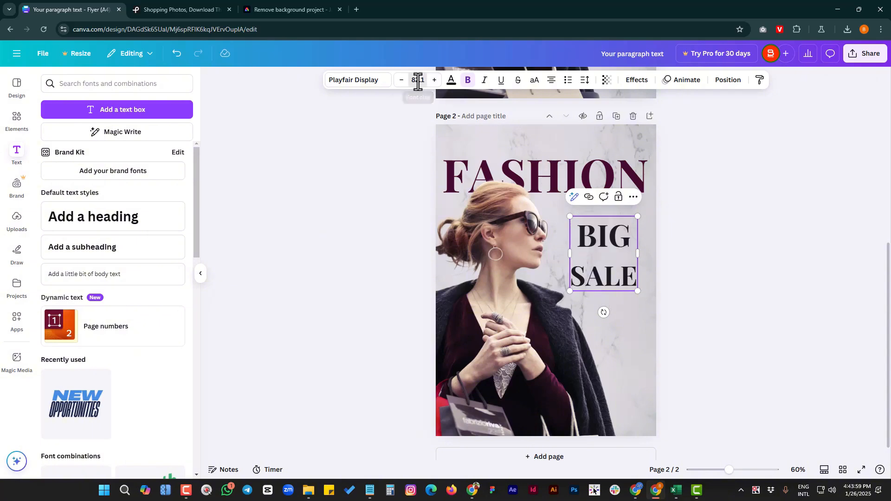
click(418, 82)
text(10)
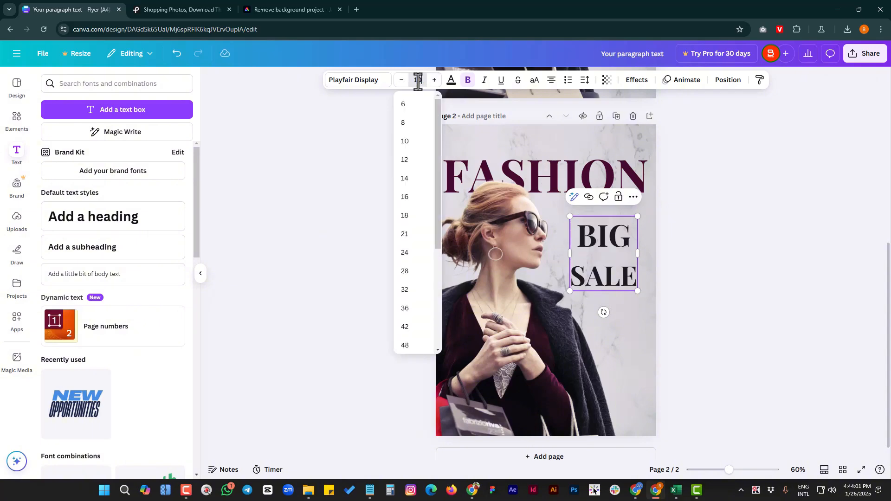
text(0)
key(Return)
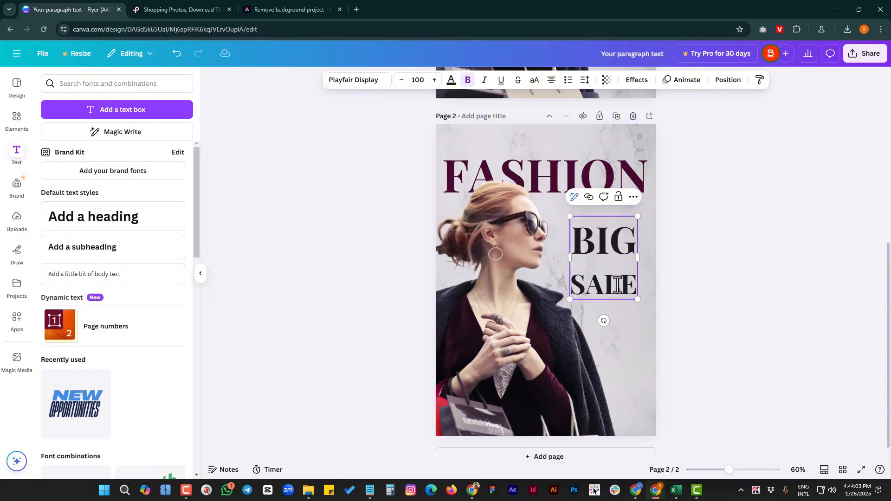
Reduce the line spacing of the SALE line to 0.55 and move the BIG SALE text up and right, just under FASHION.
click(615, 287)
key(ctrl+a)
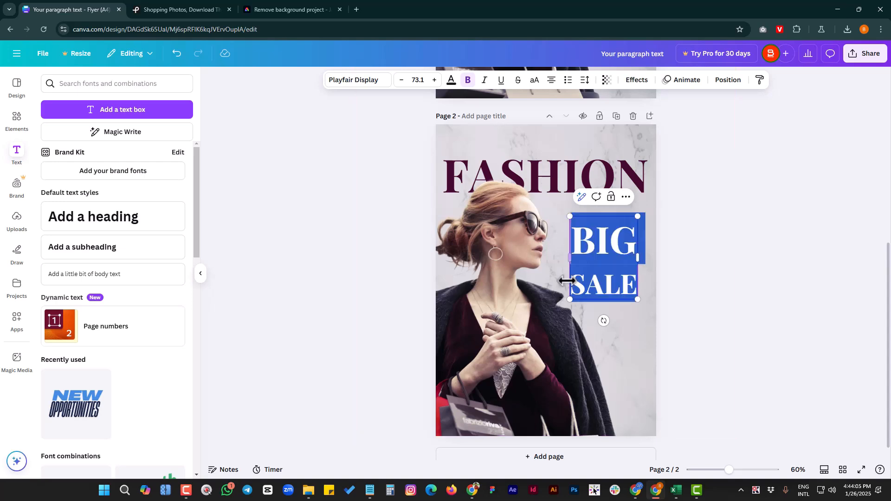
double_click(579, 290)
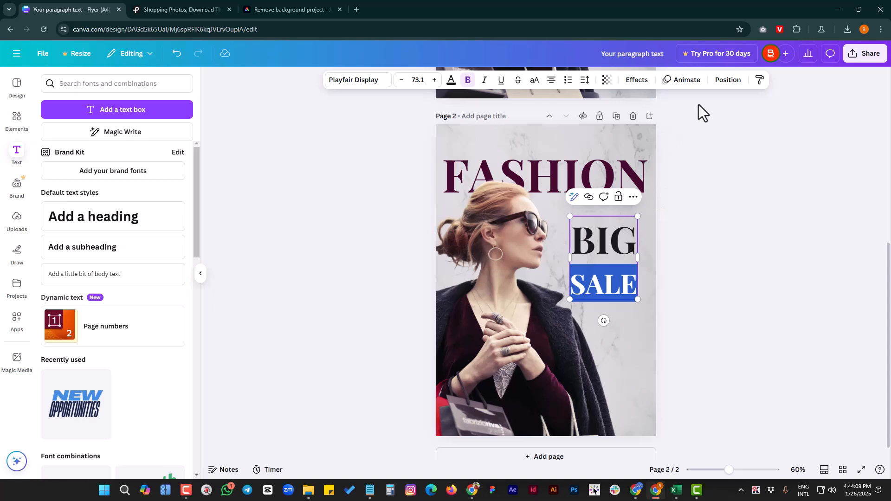
click(585, 82)
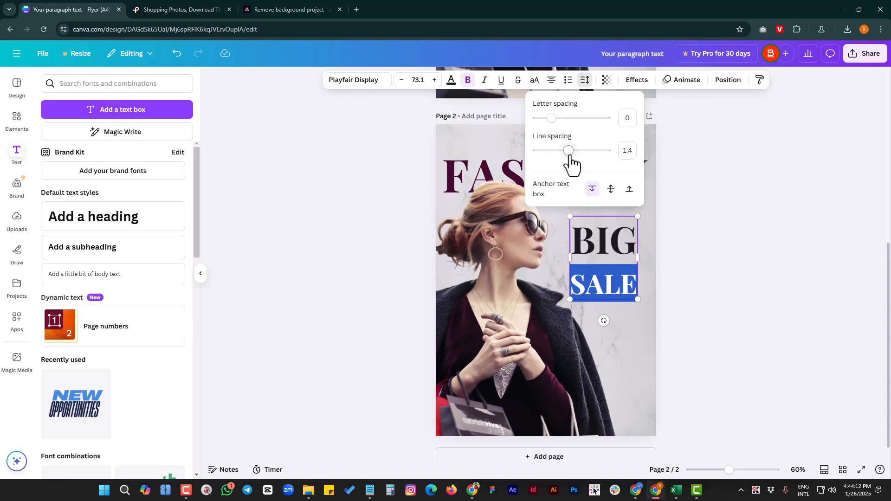
drag(570, 156, 539, 156)
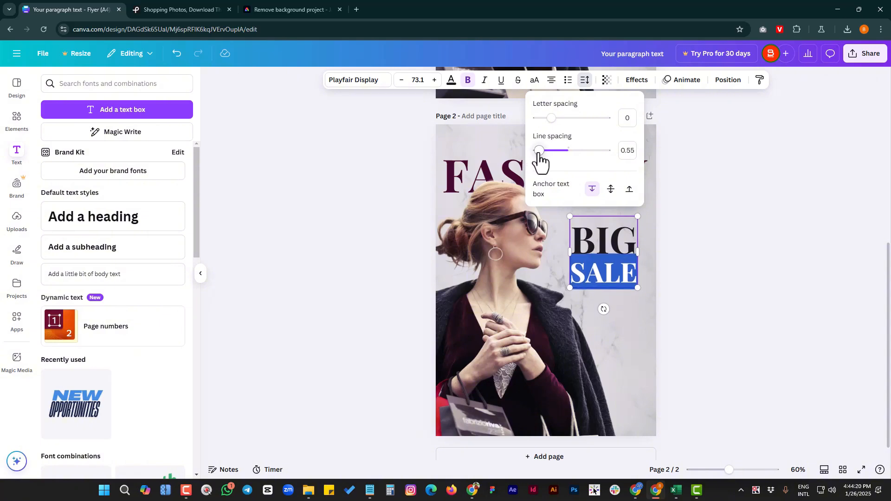
click(629, 325)
drag(615, 258, 616, 227)
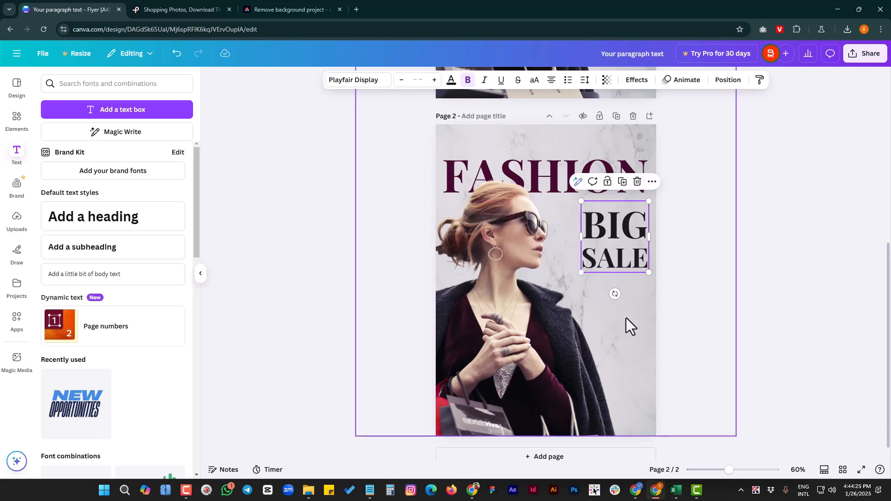
Add a dark maroon circle as wide as the word SALE below it on page 2, using page 1's 50% DISCOUNT badge as reference.
scroll(622, 328, up, 4)
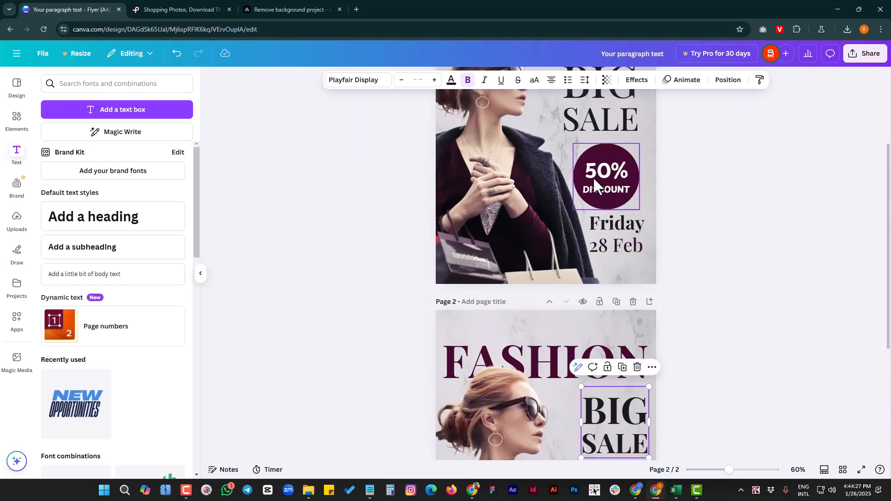
click(612, 179)
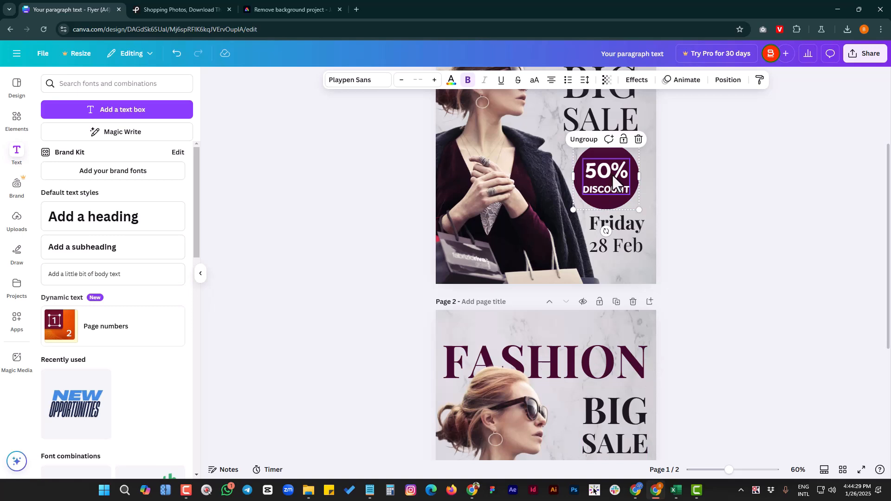
click(611, 169)
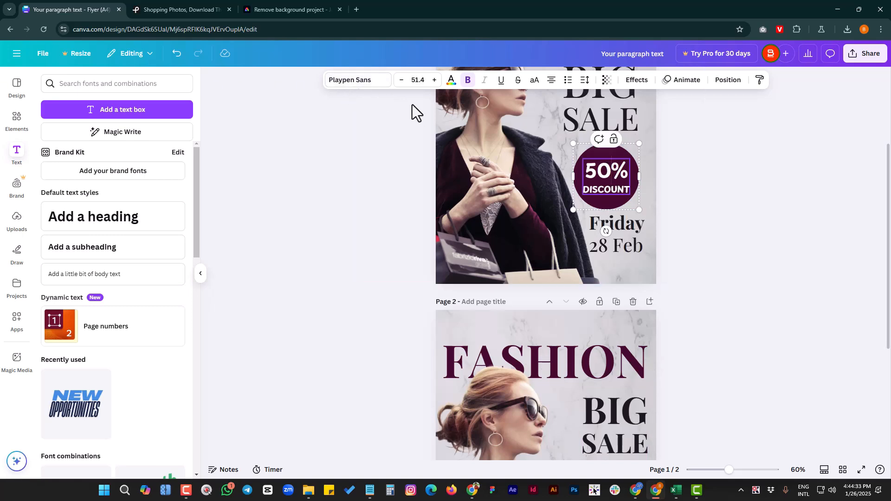
scroll(586, 350, down, 2)
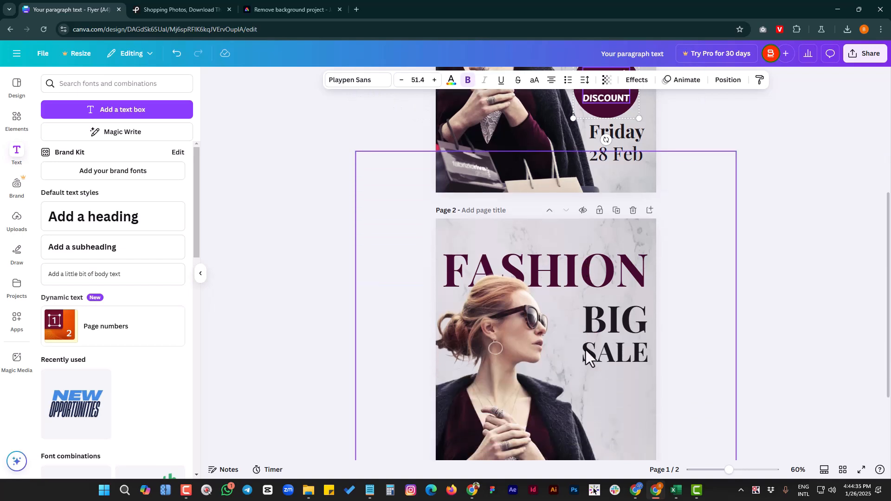
scroll(625, 330, down, 2)
click(614, 319)
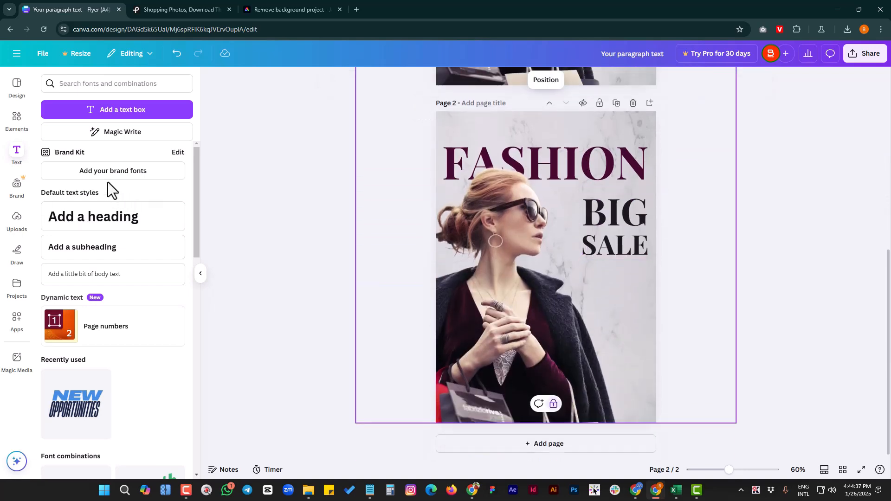
click(16, 119)
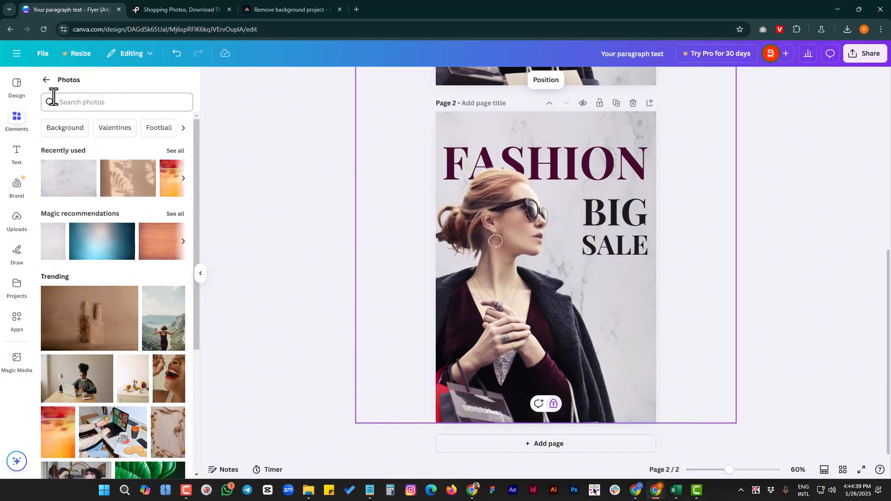
click(46, 81)
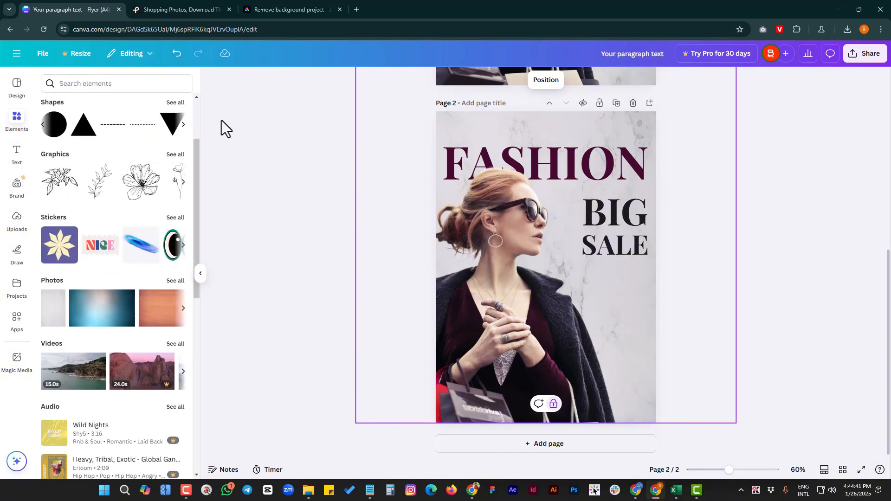
click(175, 103)
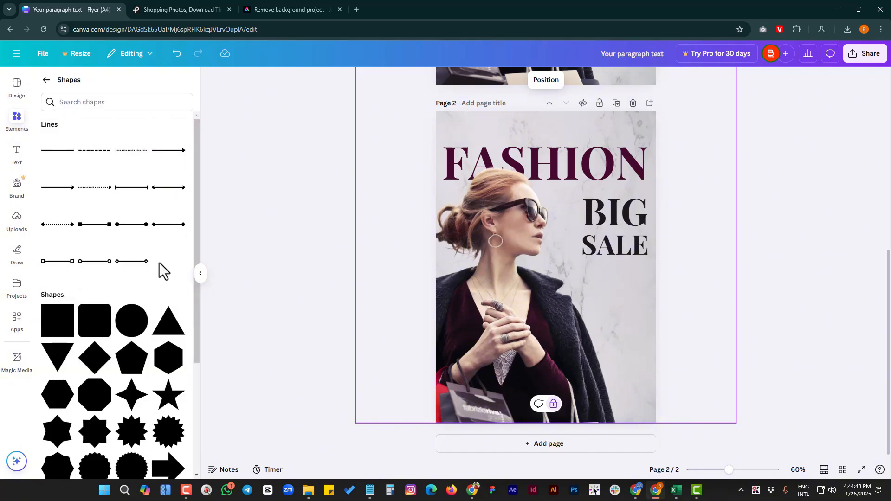
scroll(160, 263, down, 3)
drag(134, 182, 628, 301)
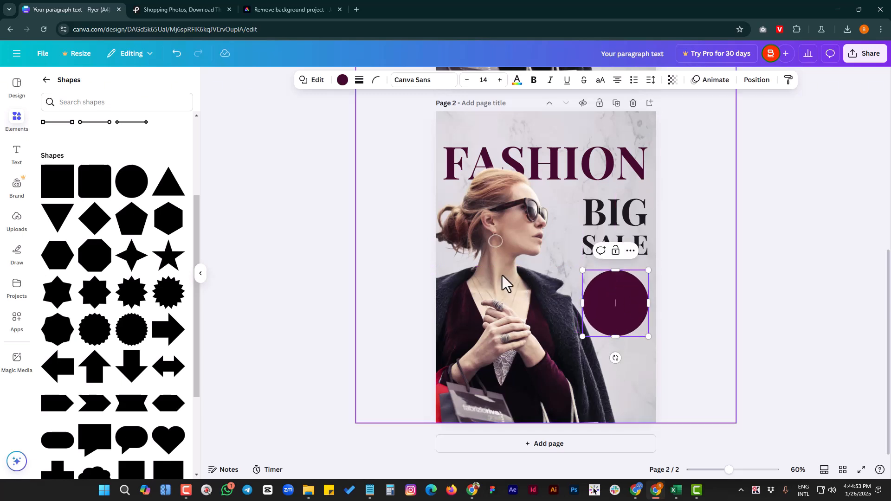
Add a subheading just below the circle reading "50%" and "DISCOUNT" on two lines.
click(46, 81)
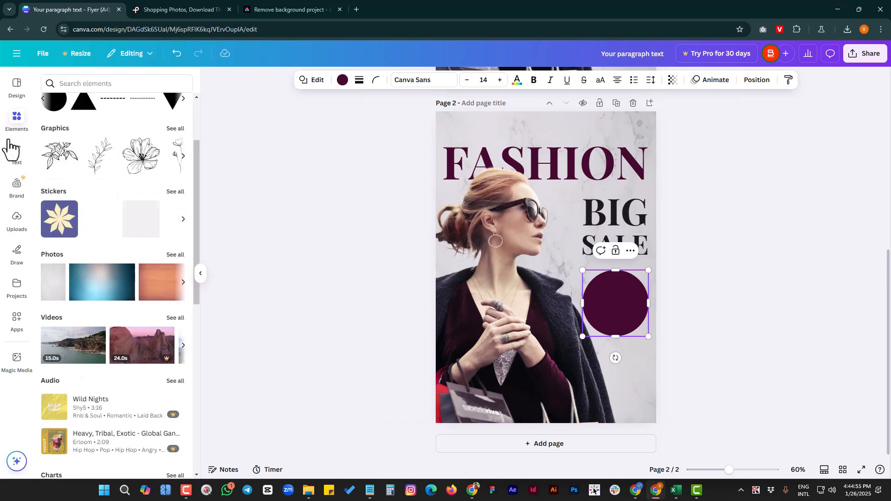
click(17, 153)
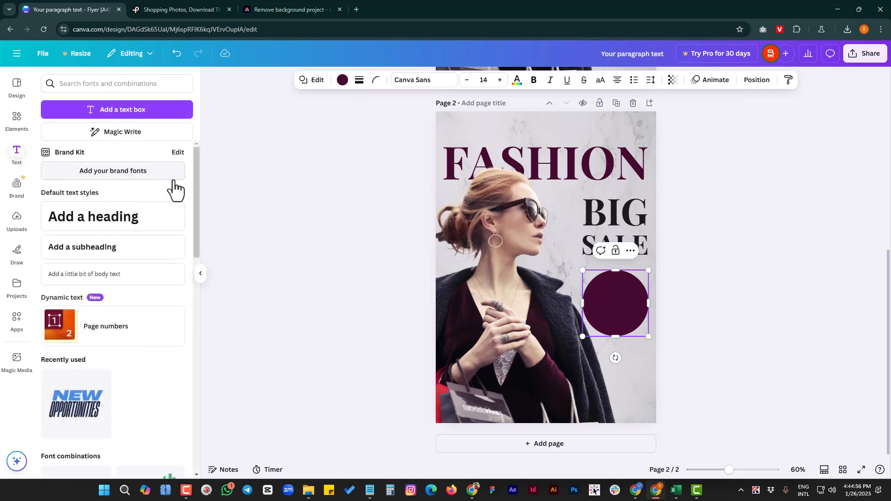
click(90, 249)
text(5)
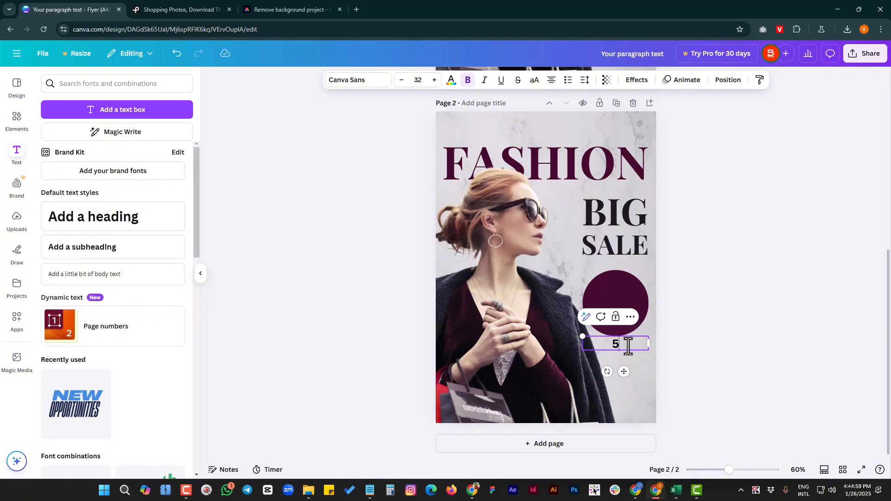
text(0%)
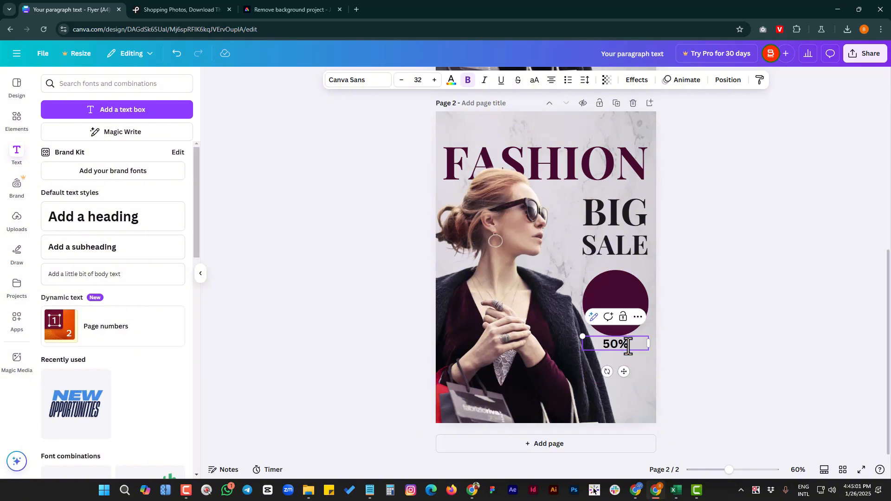
key(Return)
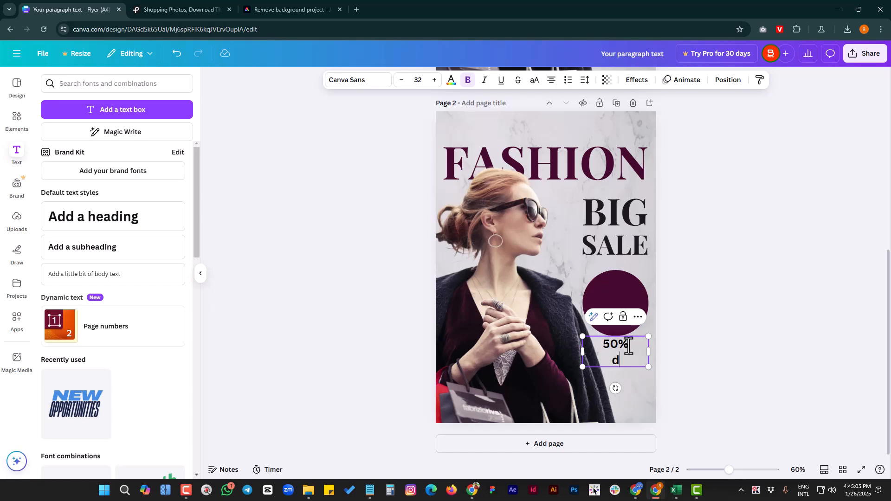
scroll(629, 346, up, 5)
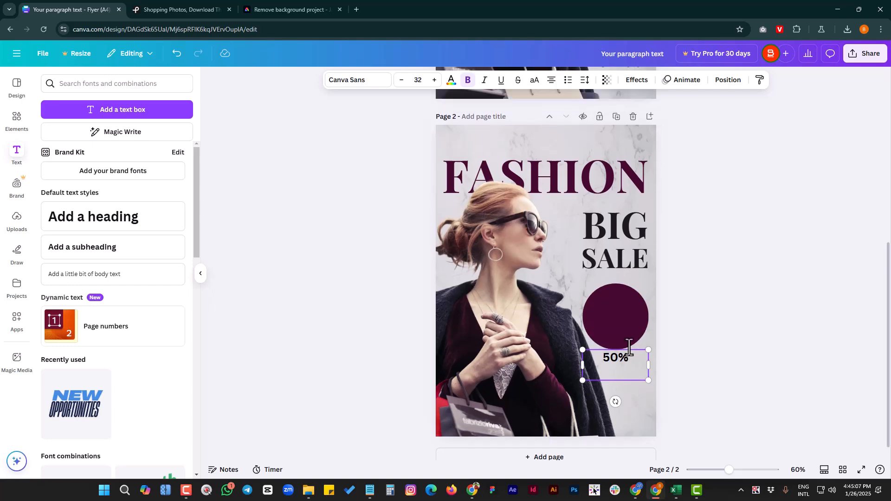
scroll(629, 344, down, 5)
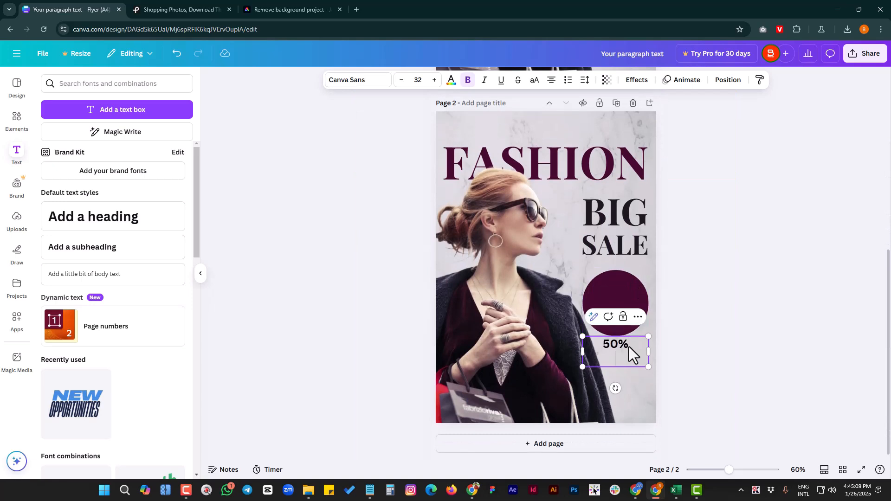
text(discount)
Set the font of the whole 50% DISCOUNT text to Playpen Sans, matching page 1.
key(ctrl+a)
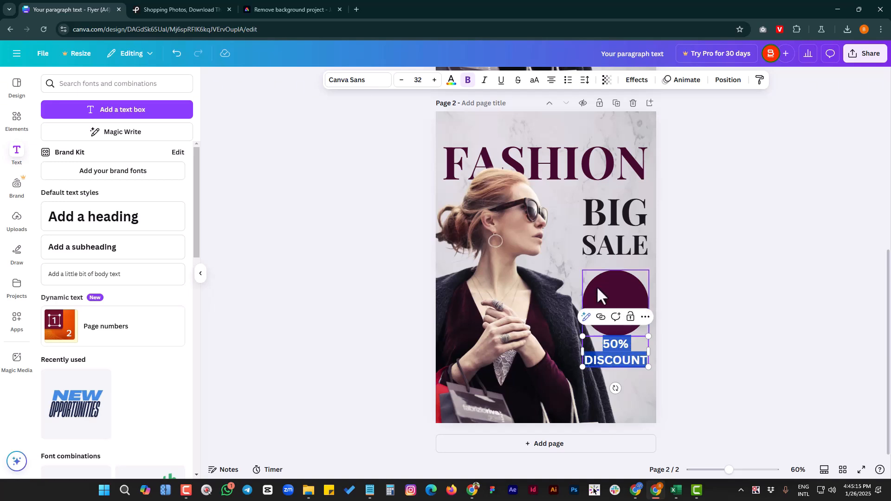
click(374, 81)
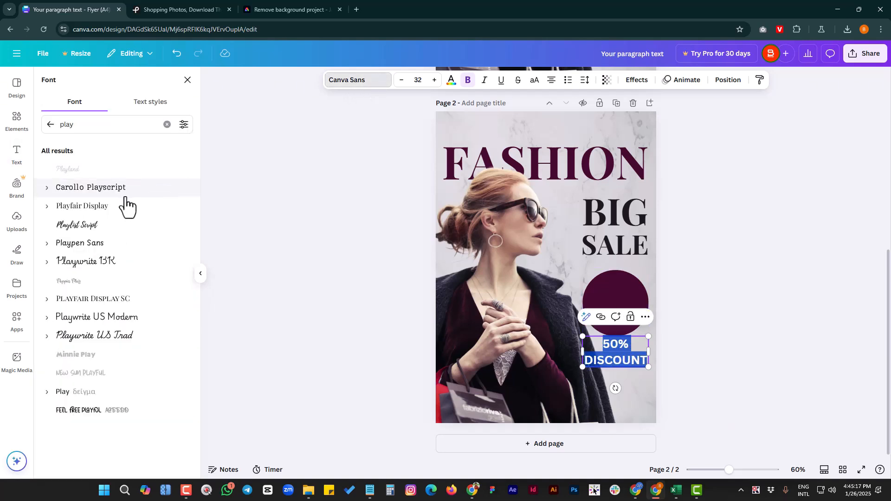
click(90, 244)
click(629, 356)
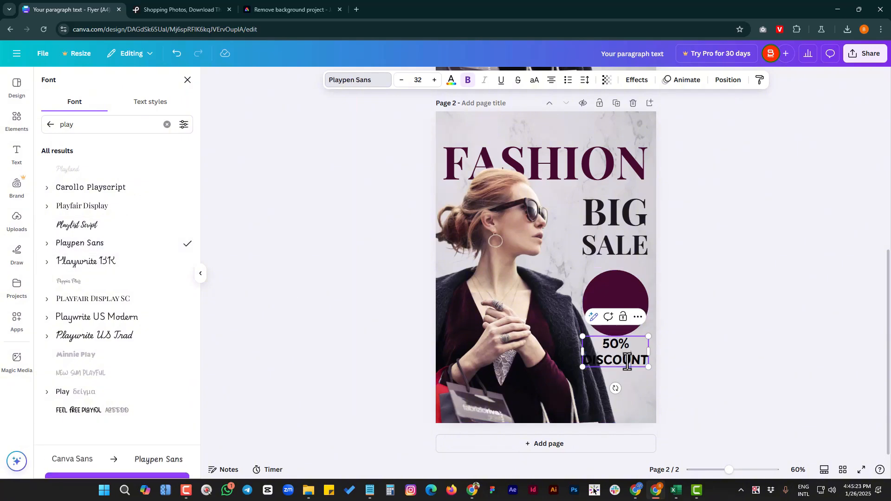
Set the font size of the word DISCOUNT below the circle on page 2 to 20.
double_click(636, 358)
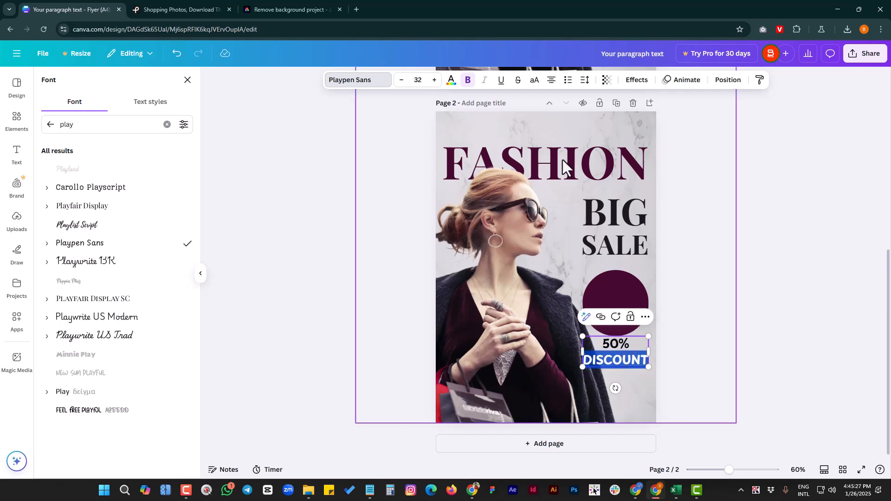
click(421, 79)
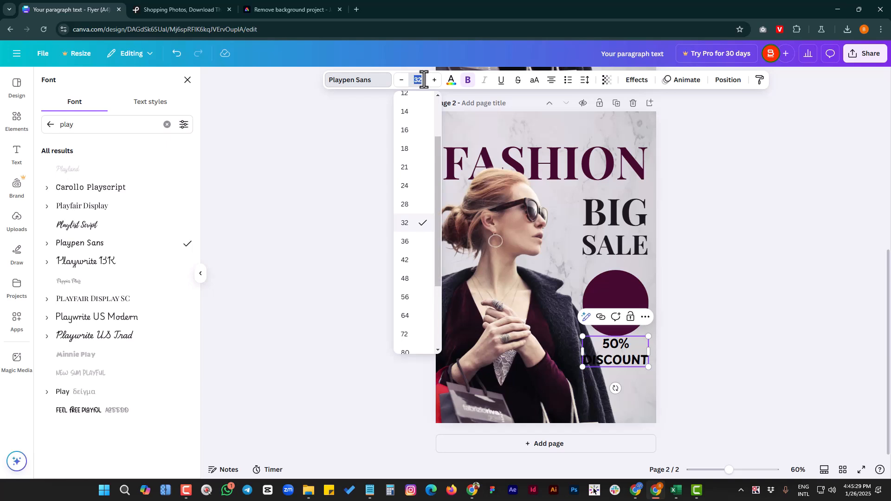
key(Return)
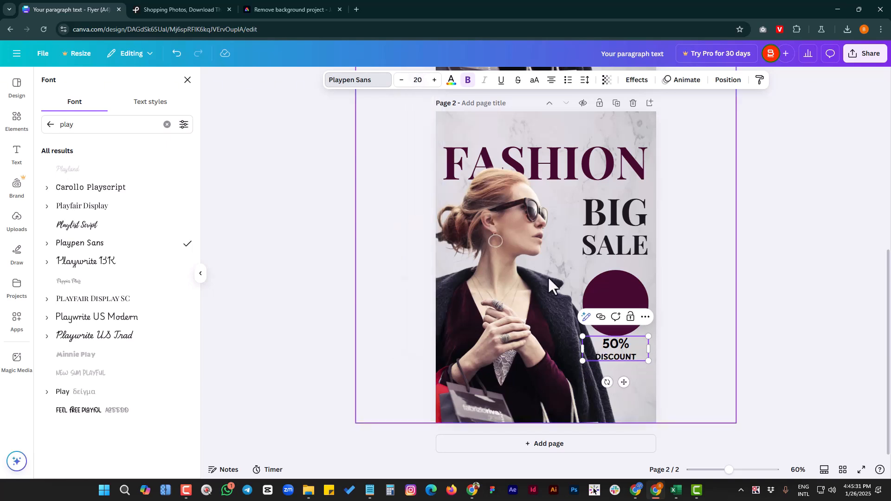
Increase the font size of the 50% line above DISCOUNT to 50.
drag(632, 344, 600, 344)
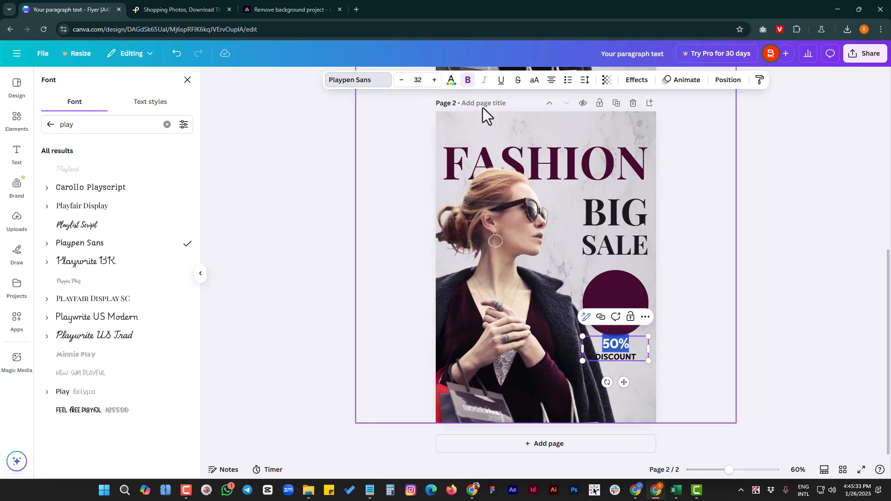
click(423, 77)
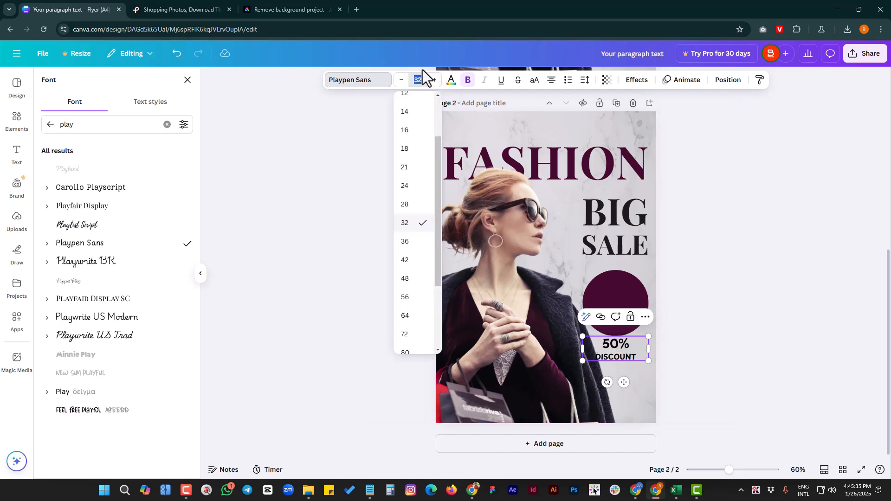
click(435, 81)
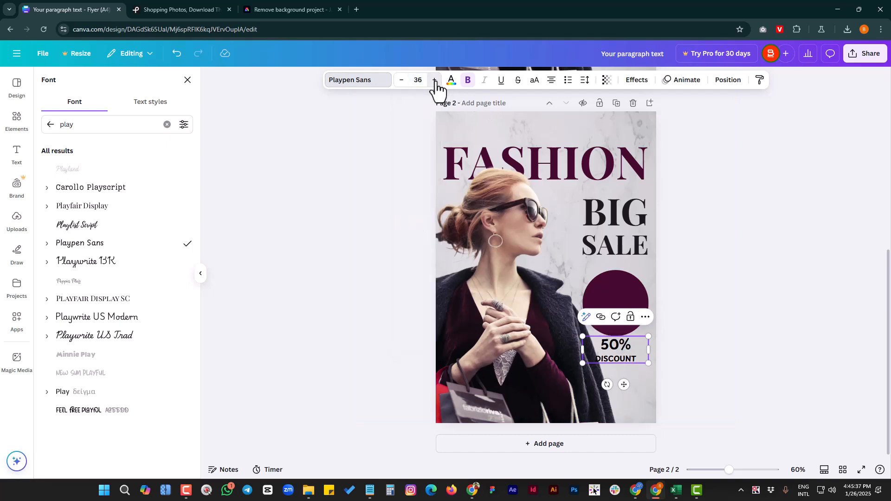
click(436, 81)
click(435, 80)
click(435, 81)
click(436, 81)
click(436, 81)
click(435, 81)
click(436, 81)
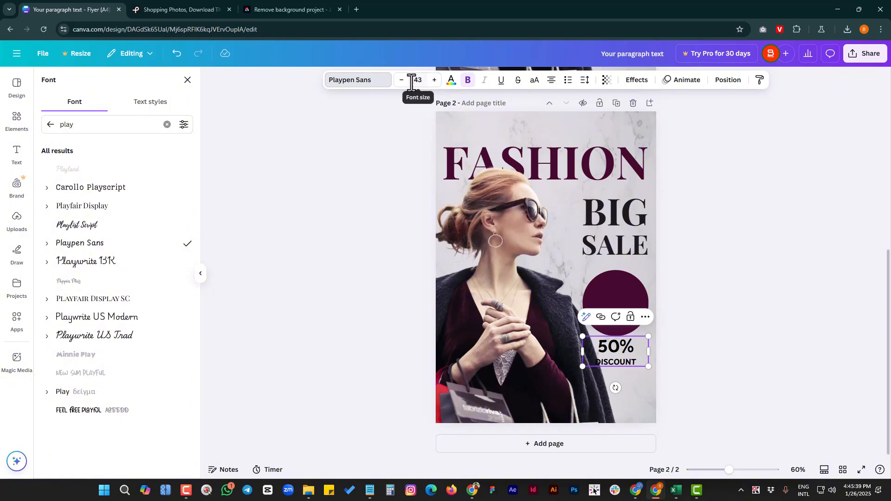
click(419, 80)
text(50)
key(Return)
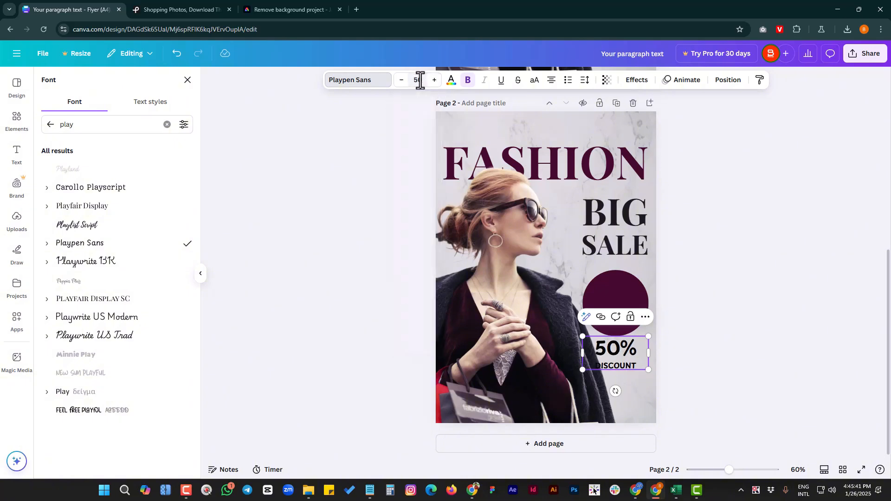
Color the whole 50% DISCOUNT text white and move it onto the maroon circle.
click(631, 384)
click(624, 359)
click(450, 79)
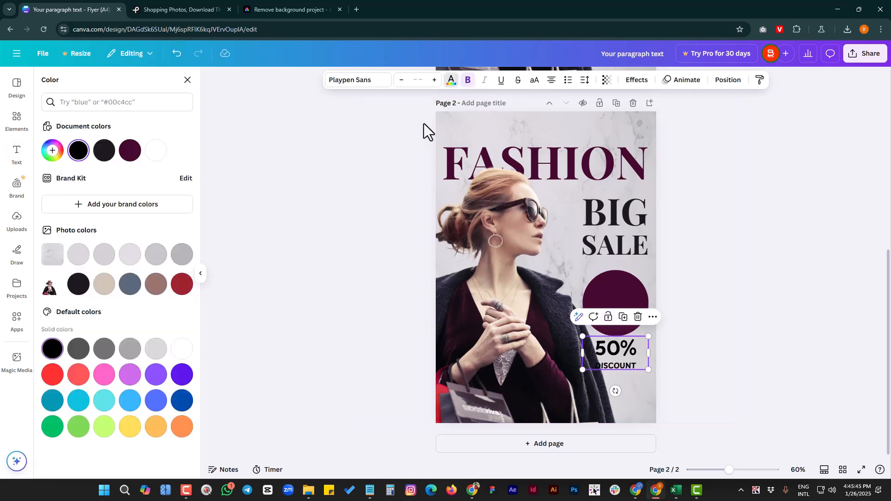
click(156, 152)
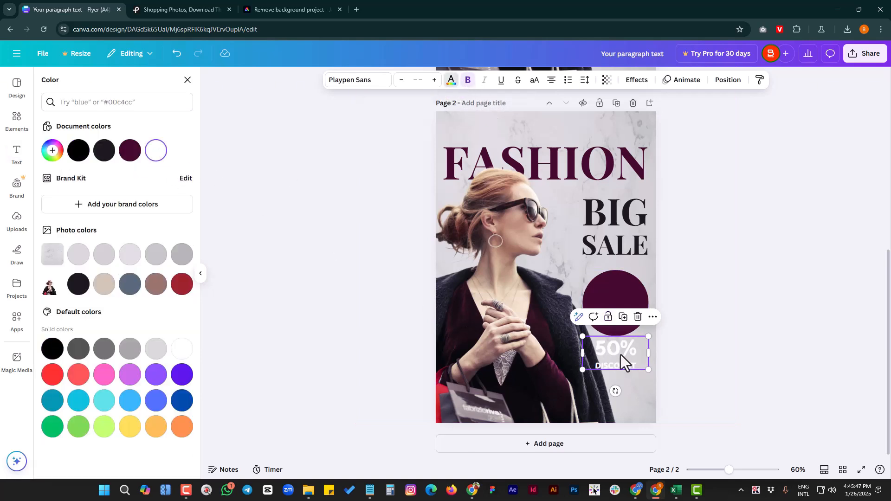
drag(621, 354, 618, 306)
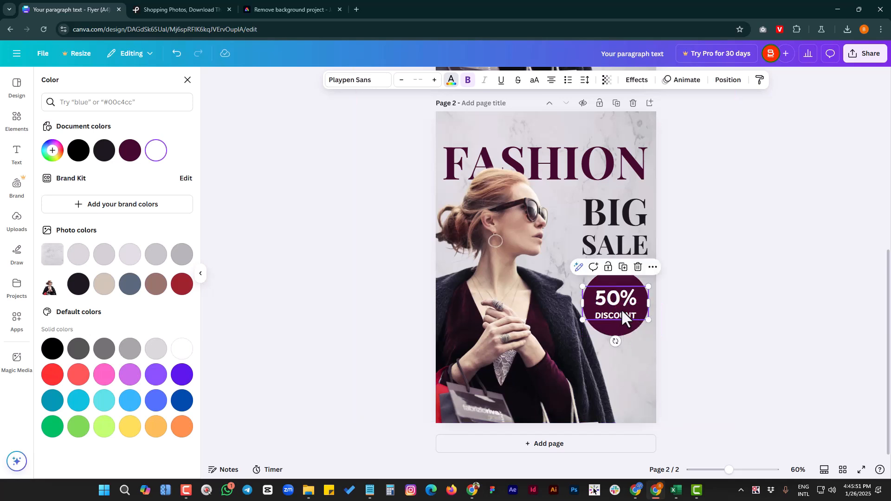
Reduce the line spacing of the DISCOUNT line to 0.91 and nudge the badge text to the circle's center.
click(623, 314)
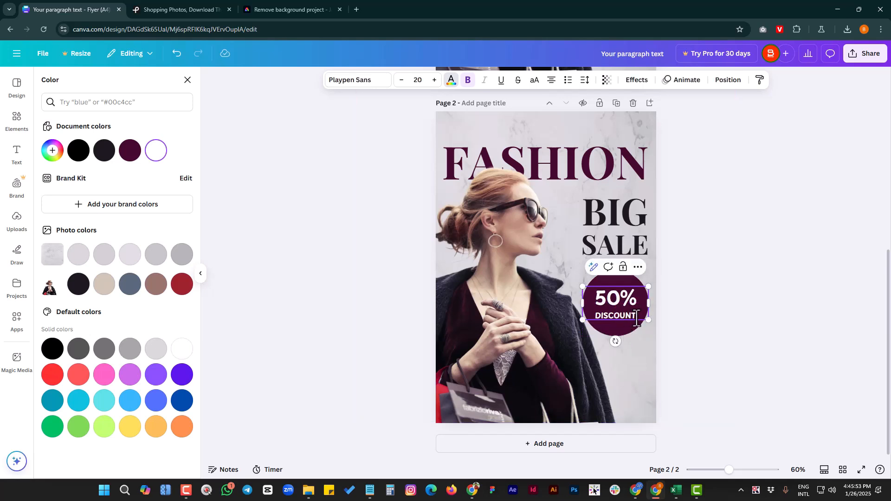
drag(637, 319, 581, 321)
drag(637, 318, 606, 318)
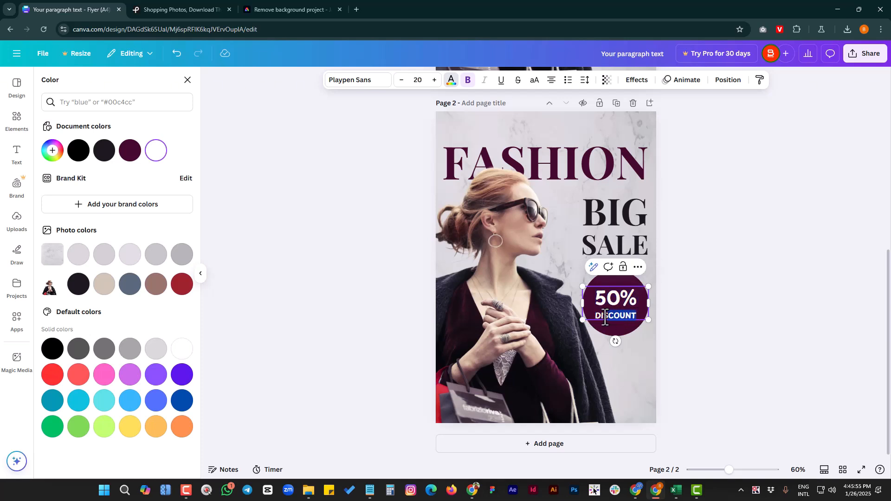
click(585, 80)
drag(571, 151, 552, 152)
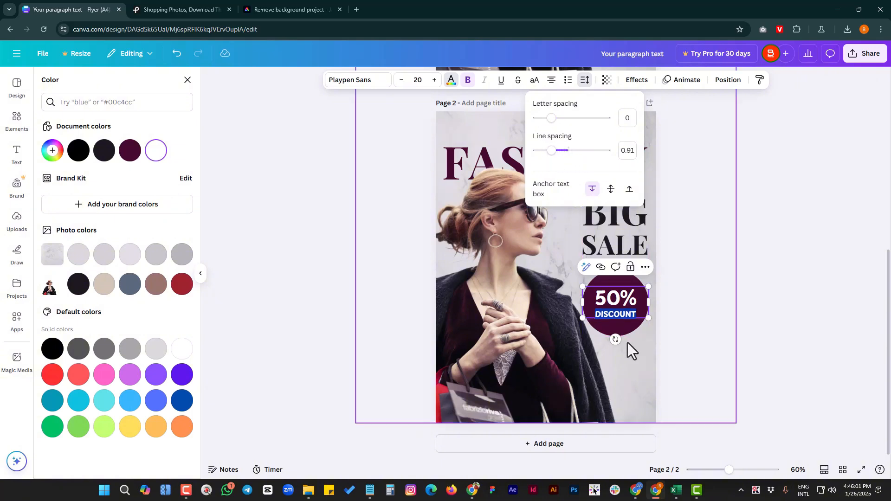
click(628, 342)
click(623, 294)
drag(624, 299, 625, 300)
click(619, 365)
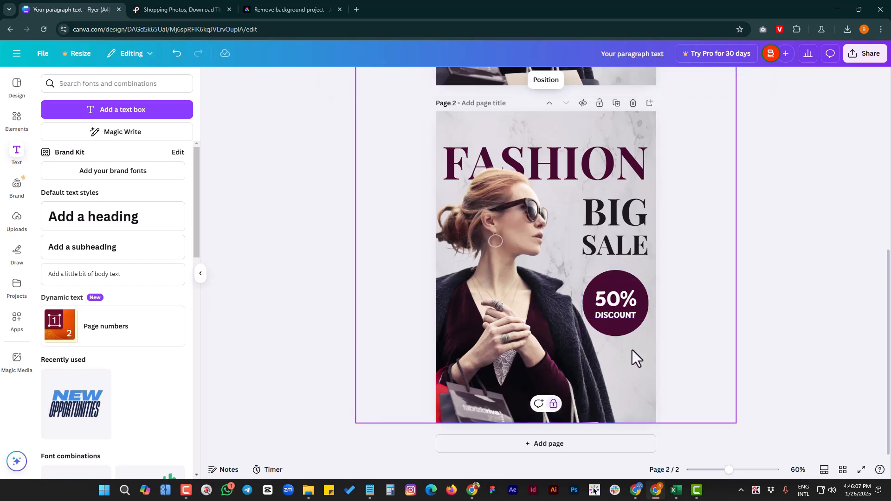
Add a subheading reading "Friday" to page 2, using page 1's date text as reference.
scroll(633, 350, up, 4)
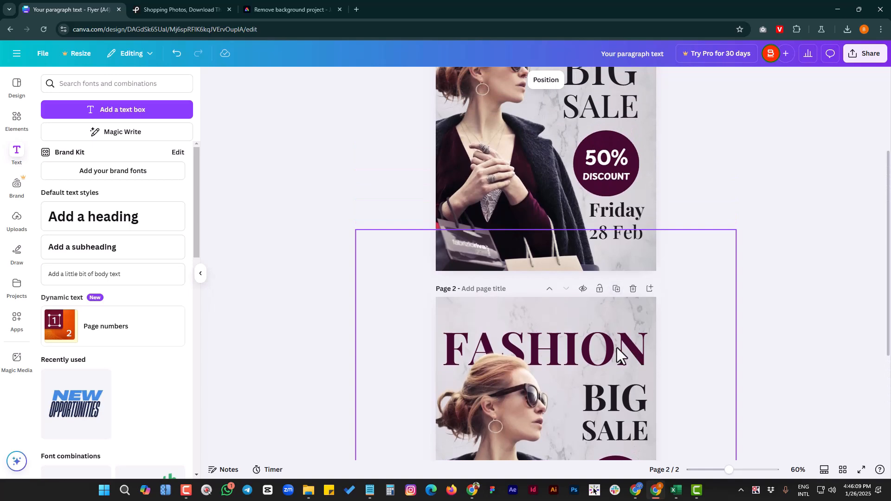
scroll(618, 349, down, 4)
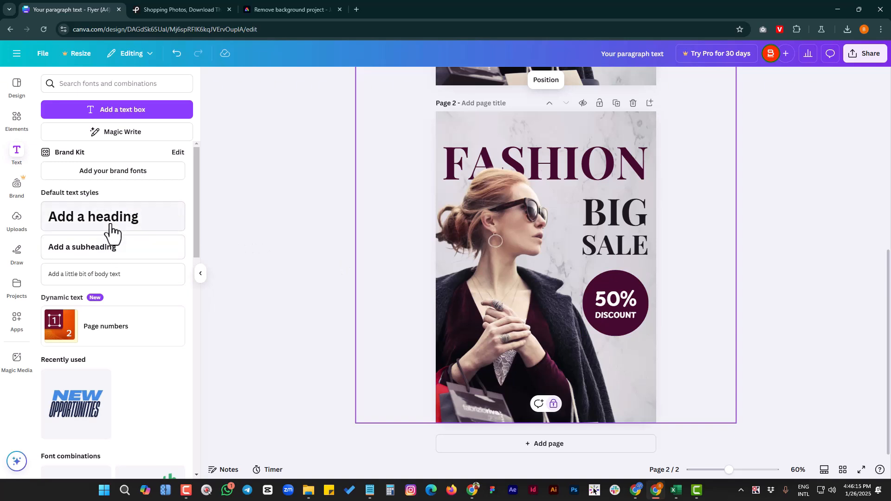
click(114, 256)
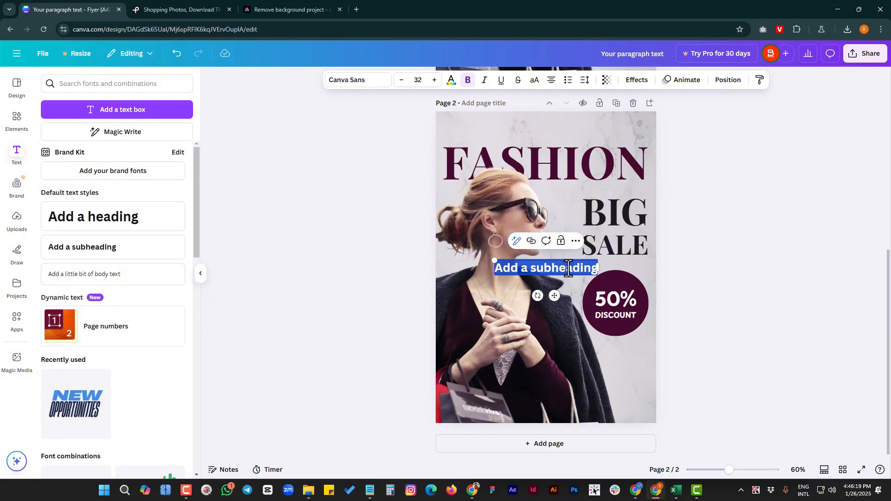
text(fRID)
key(BackSpace)
key(BackSpace)
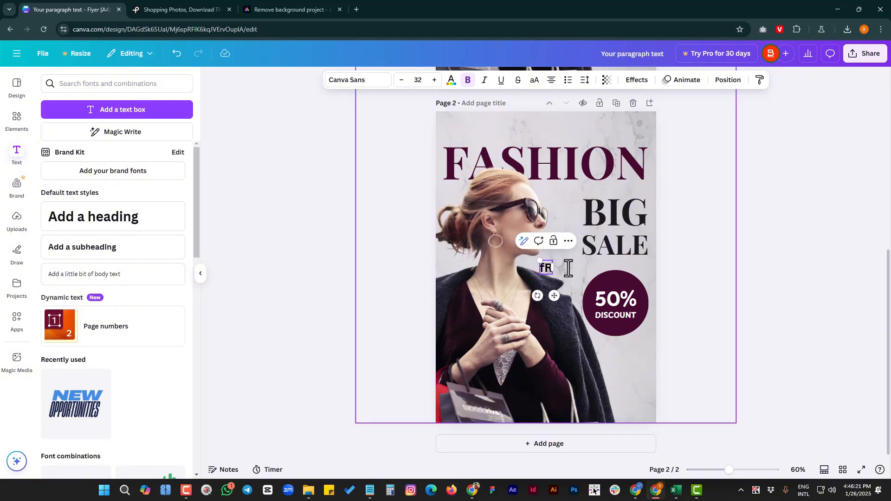
key(BackSpace)
key(BackSpace)
text(F)
scroll(572, 255, up, 3)
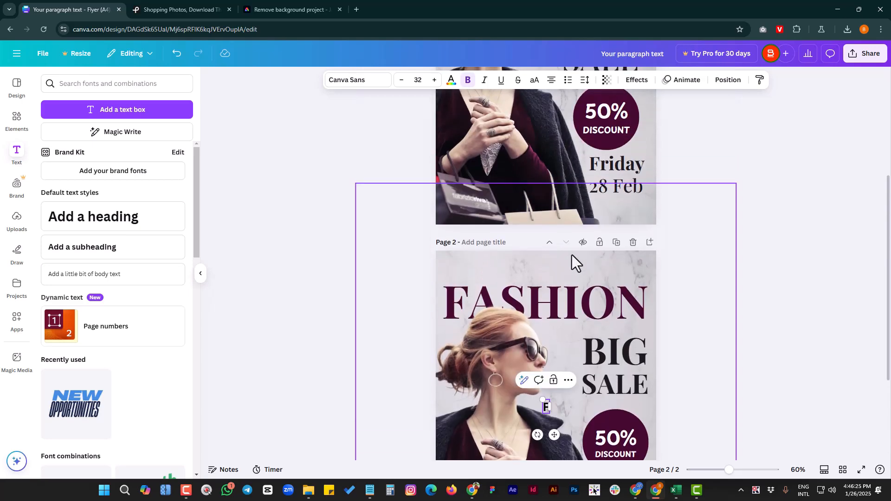
scroll(572, 255, down, 3)
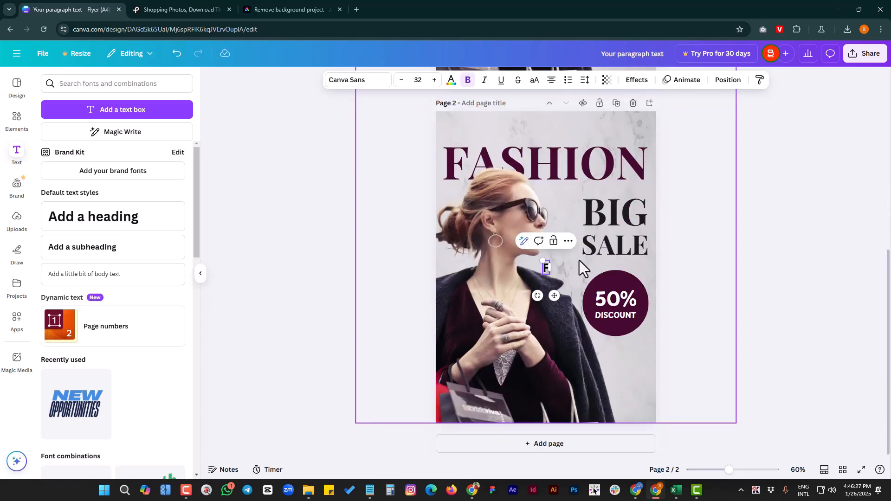
text(riday)
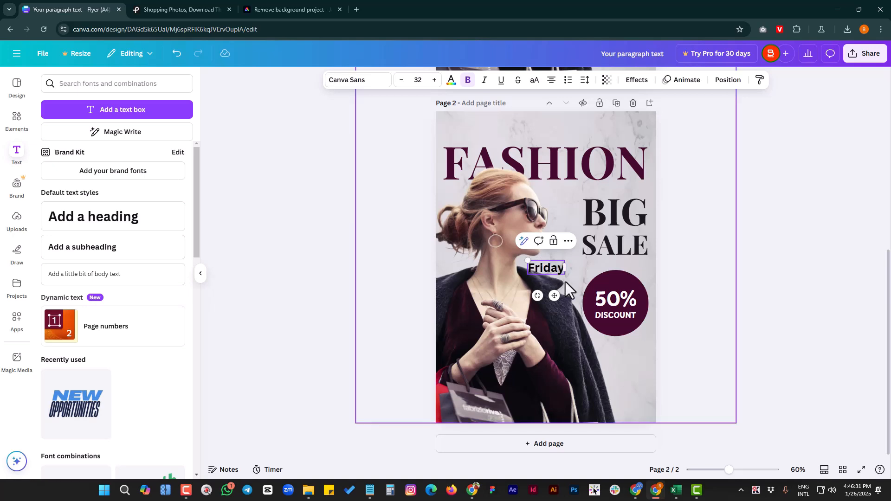
Duplicate the Friday text, move the copy below the discount badge and change it to "28 Feb".
click(568, 273)
click(544, 269)
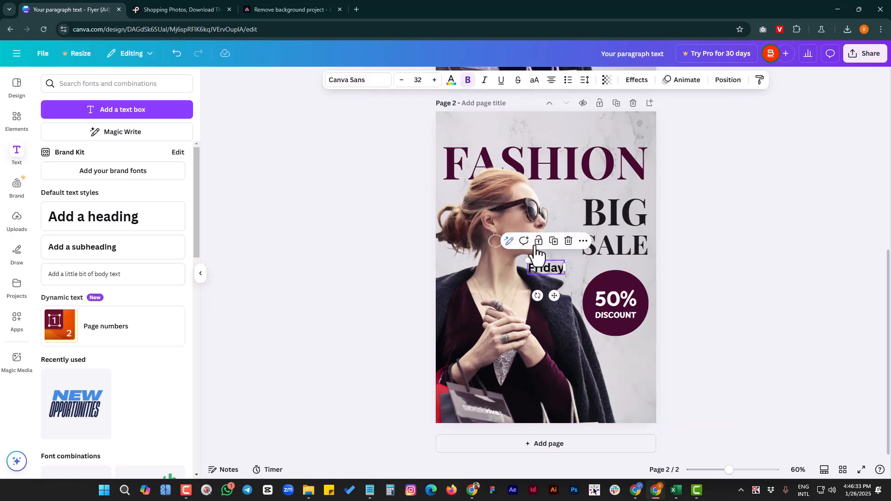
click(554, 242)
drag(552, 272, 624, 361)
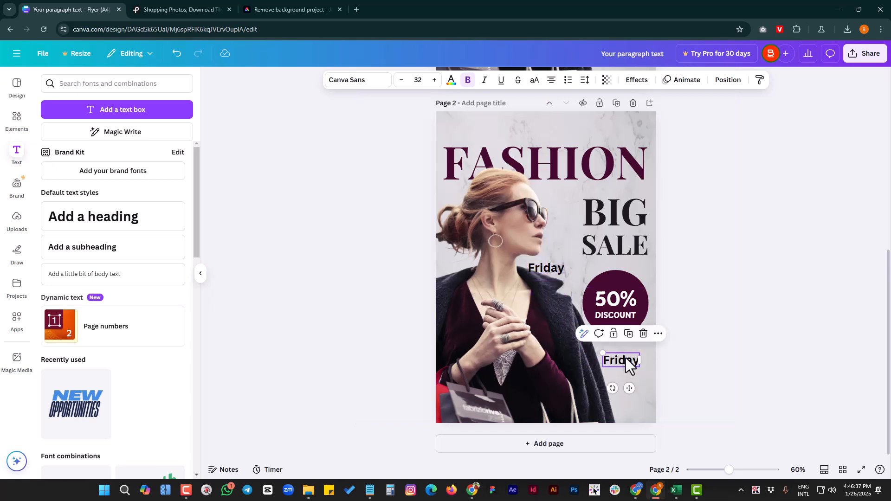
double_click(625, 359)
text(28)
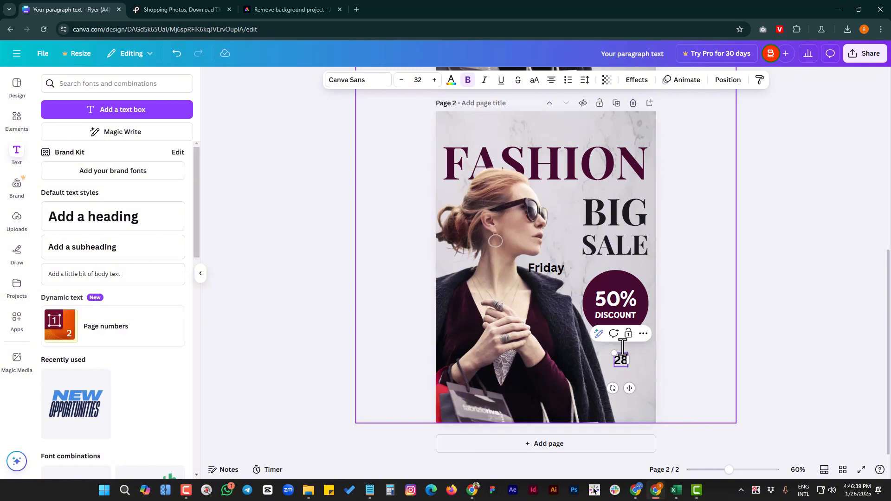
text( Feb)
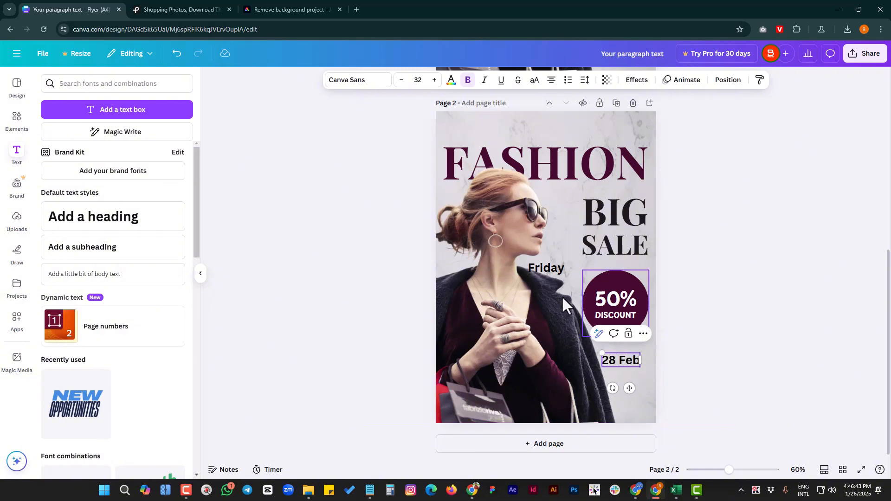
scroll(561, 296, up, 3)
scroll(565, 281, down, 3)
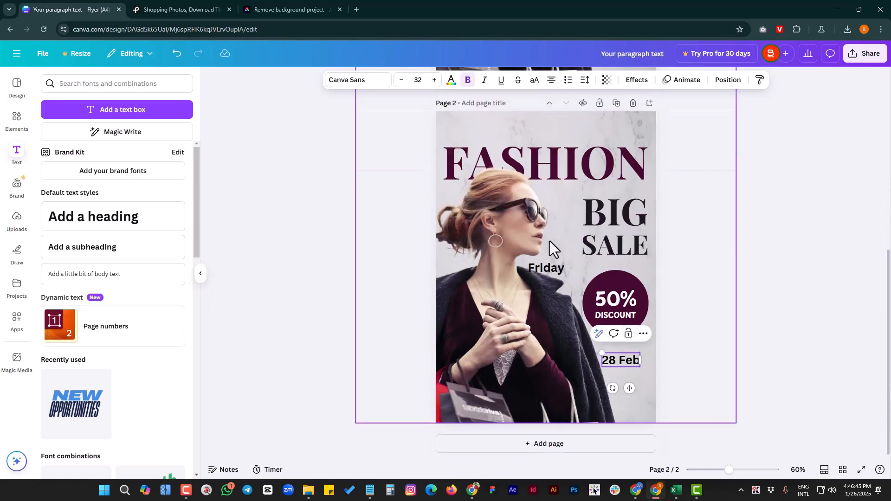
Stack Friday directly above 28 Feb below the badge and set both texts to the Playfair Display font.
click(553, 269)
drag(550, 268, 639, 376)
shift+click(628, 361)
click(358, 80)
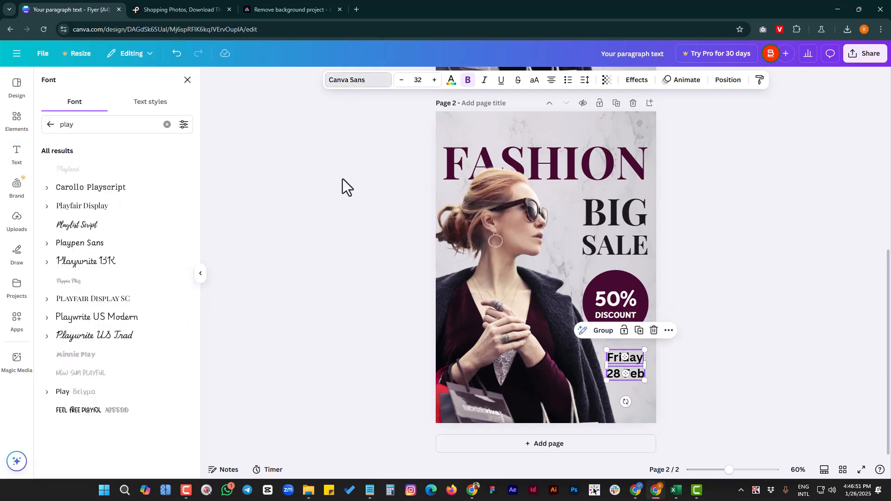
click(111, 207)
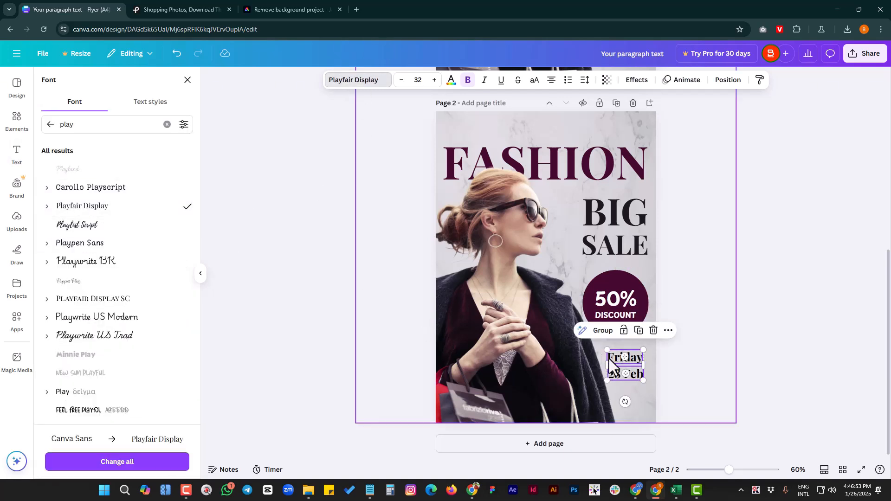
scroll(514, 287, up, 3)
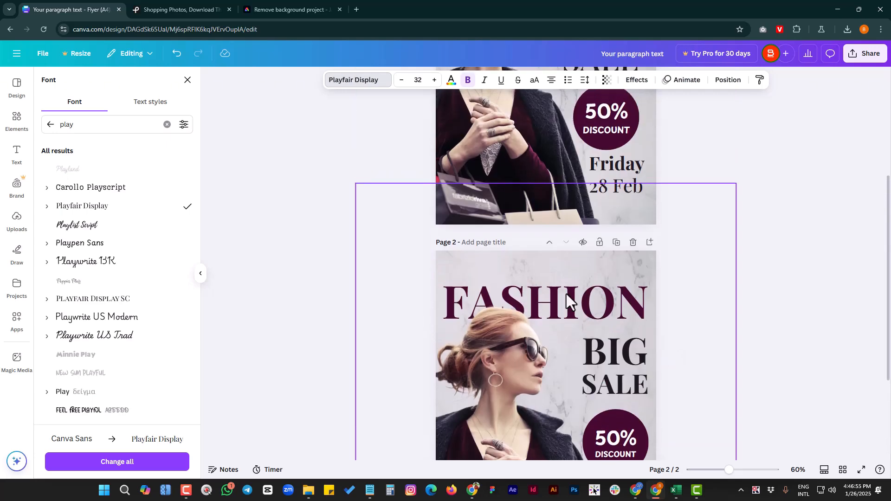
scroll(567, 297, down, 3)
click(601, 377)
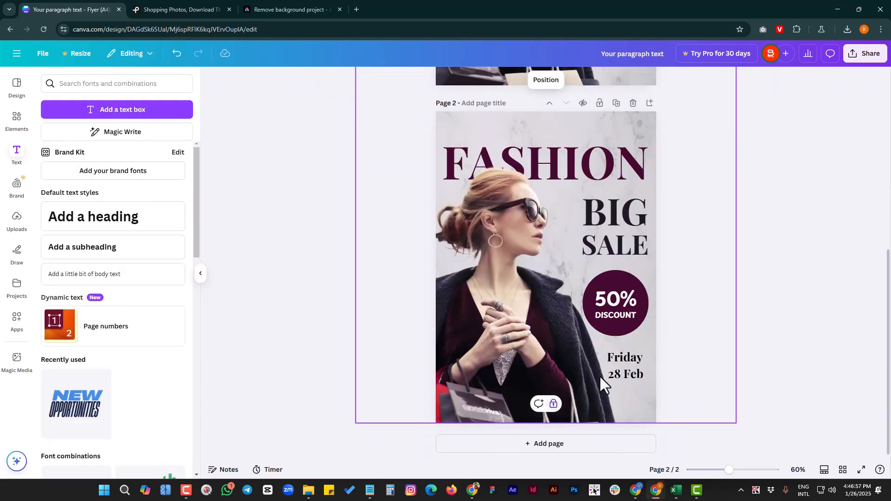
Enlarge the Friday and 28 Feb texts to equal widths ending flush with the badge's right edge, using page 1 as reference.
click(634, 358)
scroll(552, 355, up, 4)
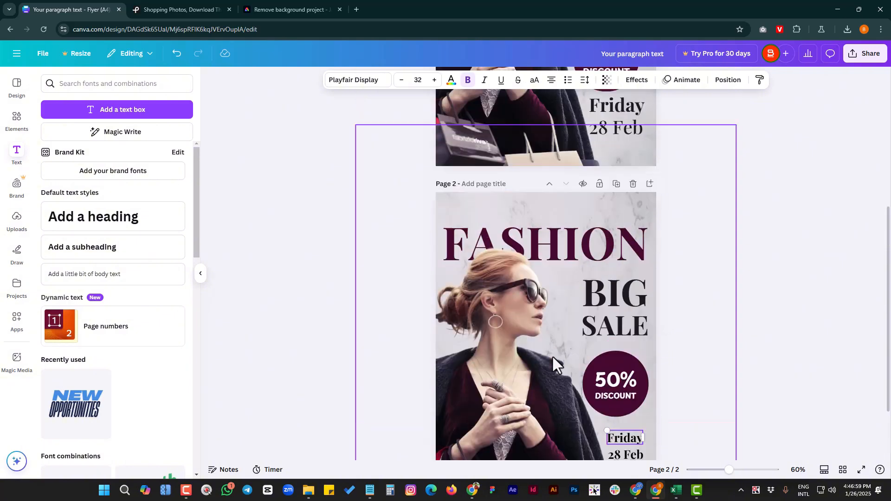
scroll(553, 358, down, 4)
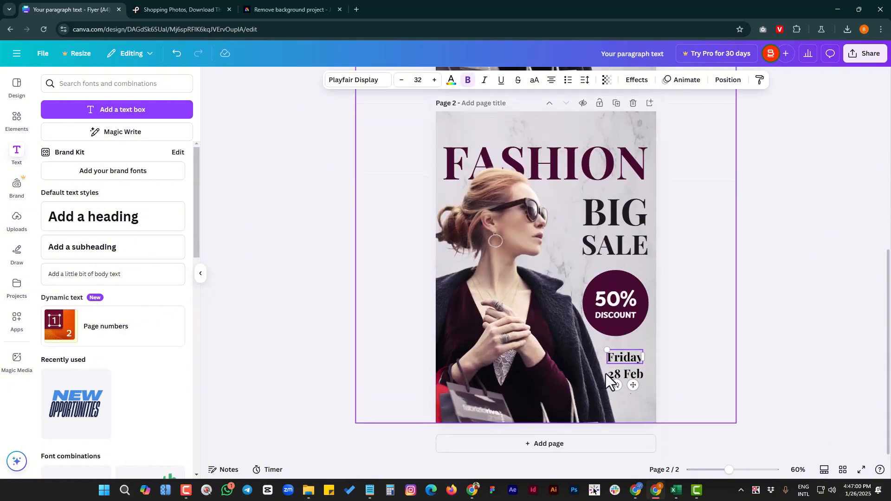
mouse_move(634, 358)
mouse_down()
mouse_move(643, 349)
mouse_move(599, 362)
mouse_move(636, 374)
mouse_move(601, 390)
mouse_move(641, 375)
mouse_move(637, 358)
mouse_up()
shift+click(637, 355)
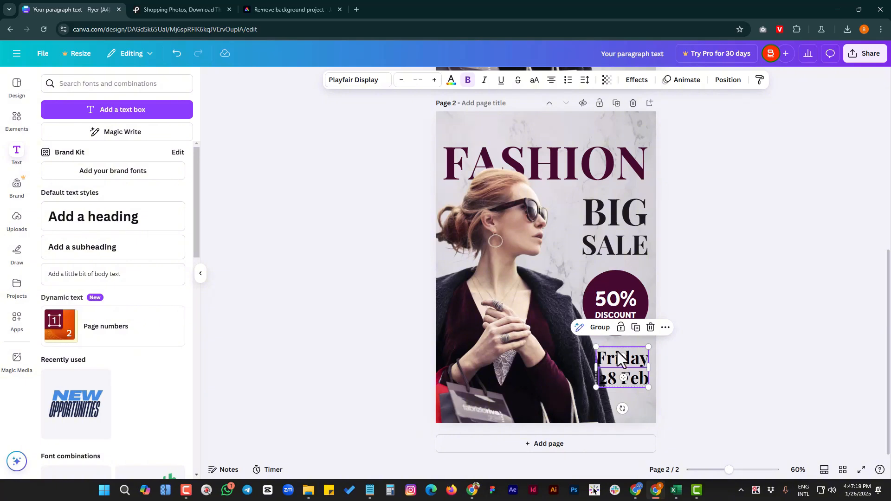
scroll(641, 278, up, 3)
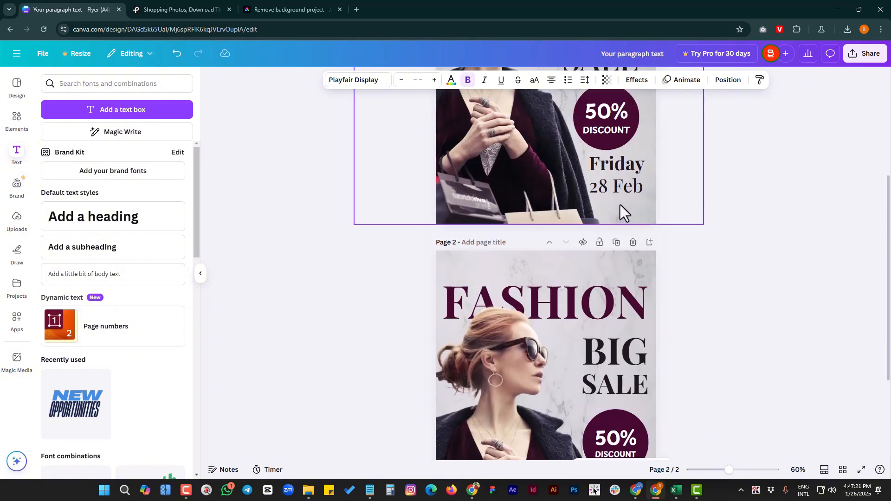
Unlock the cut-out woman photo on page 2 and shift it slightly left, clear of the date texts.
scroll(625, 313, down, 3)
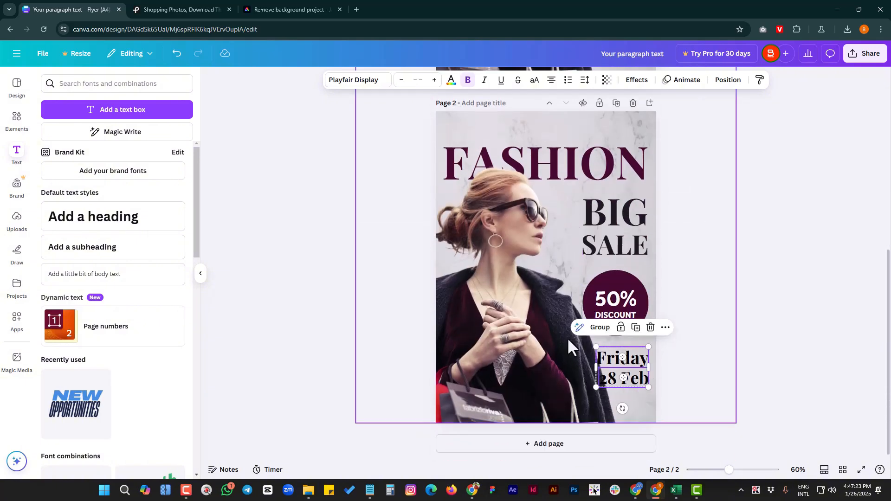
click(497, 297)
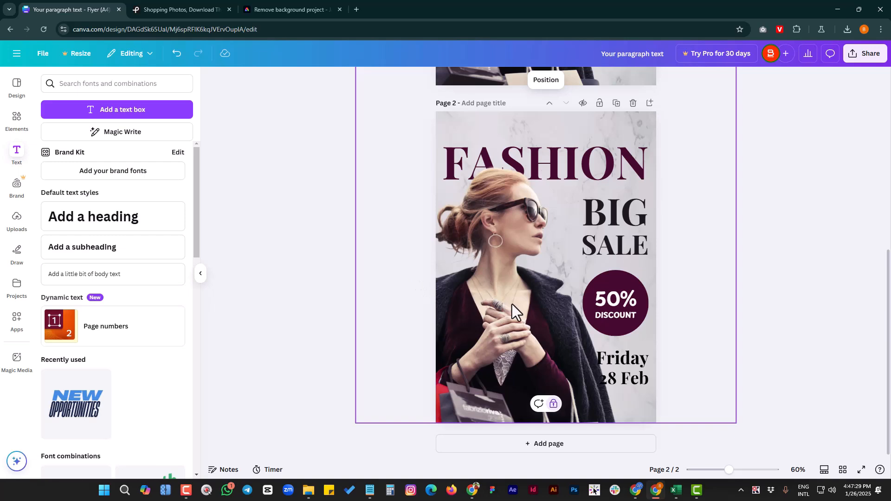
scroll(547, 319, up, 3)
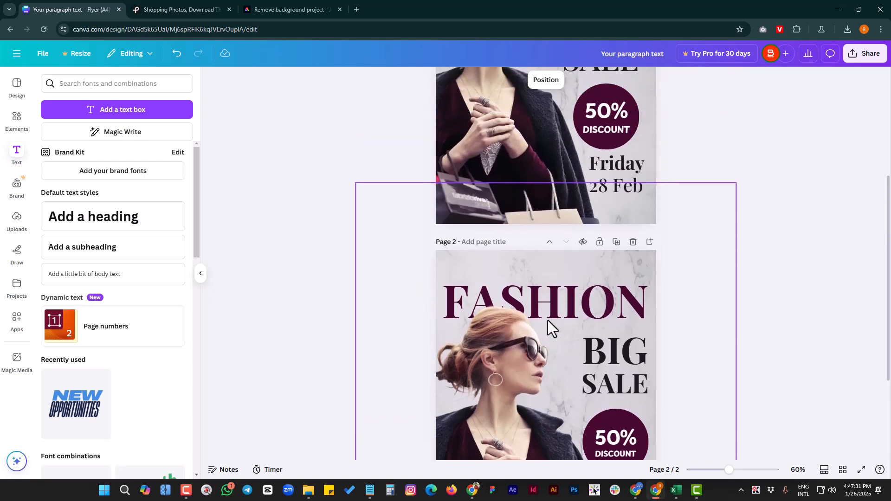
scroll(548, 322, down, 2)
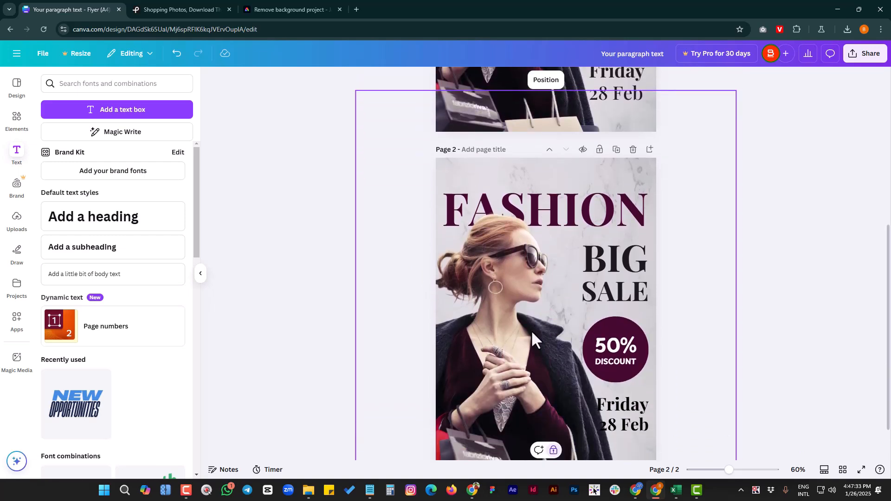
click(621, 285)
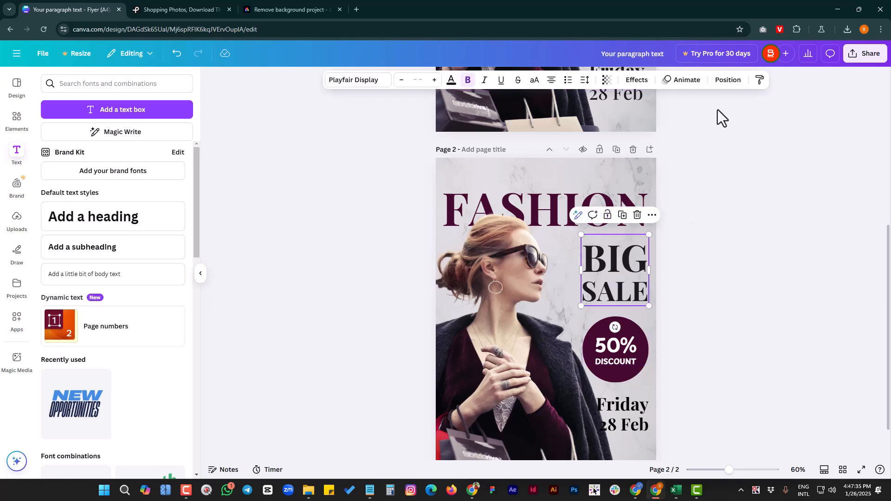
click(727, 83)
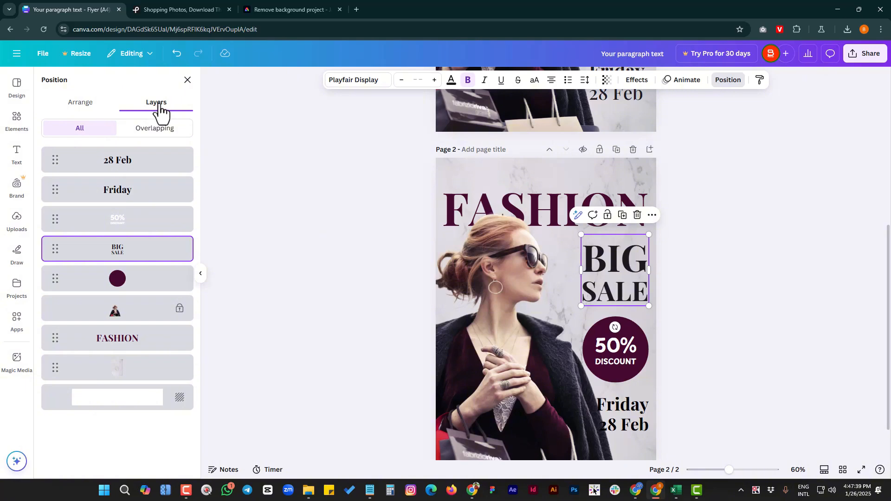
click(178, 316)
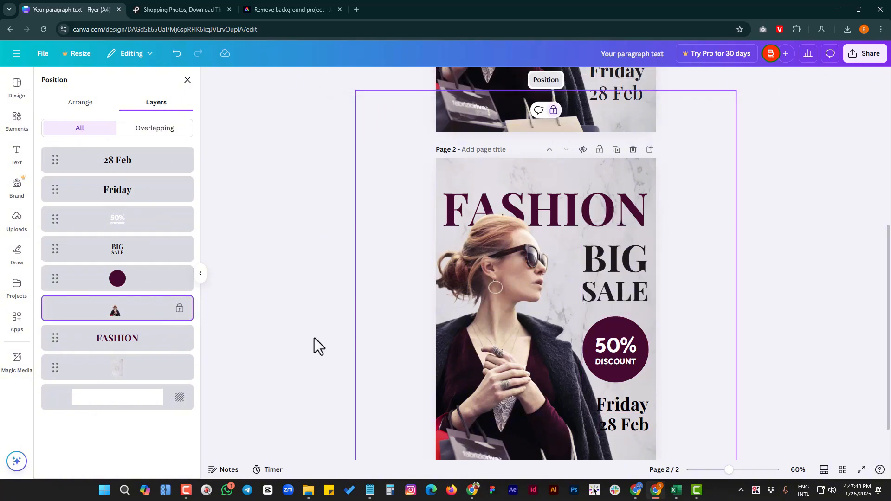
right_click(501, 361)
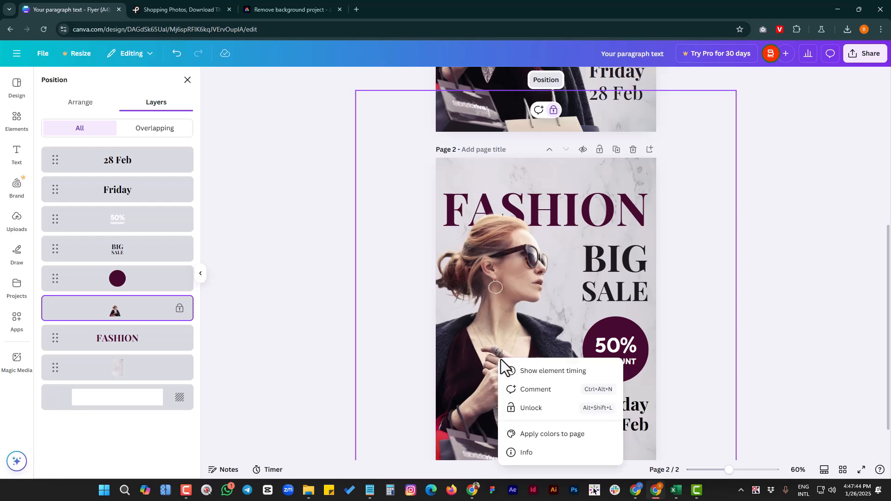
click(534, 409)
drag(492, 346, 481, 345)
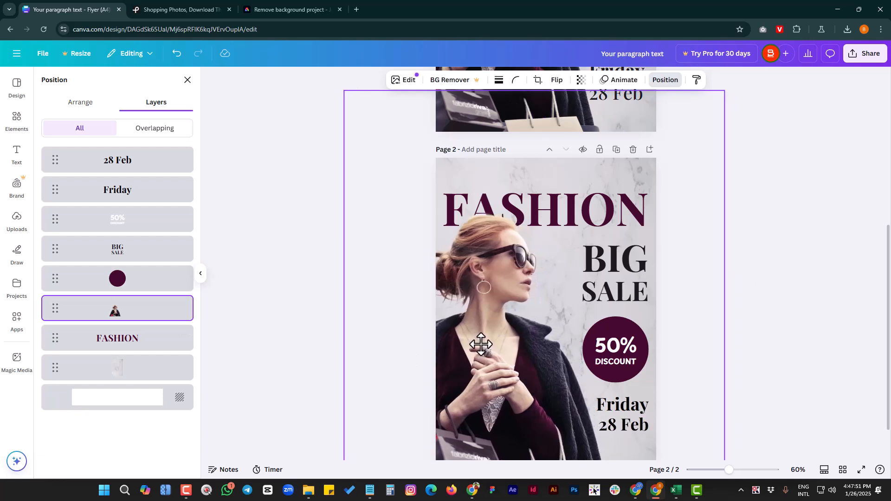
Slightly enlarge and raise the Friday and 28 Feb texts together, and shift the woman photo a little further left.
click(638, 428)
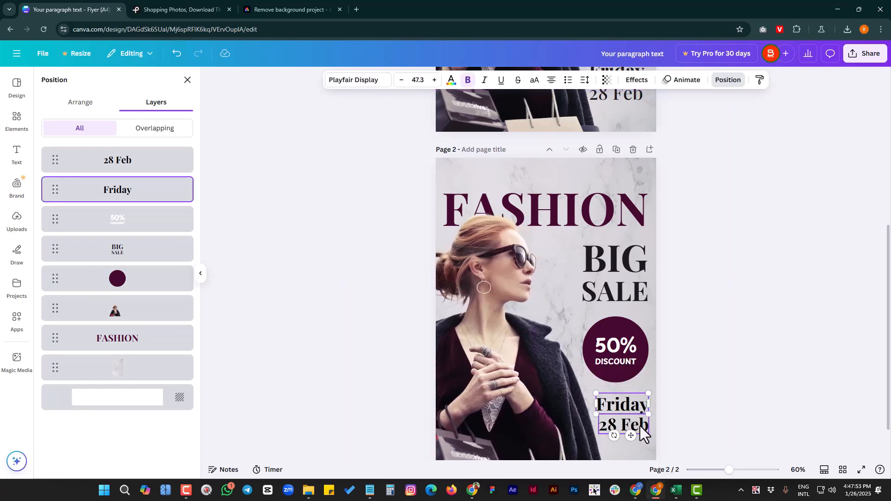
shift+click(635, 427)
drag(596, 433, 591, 435)
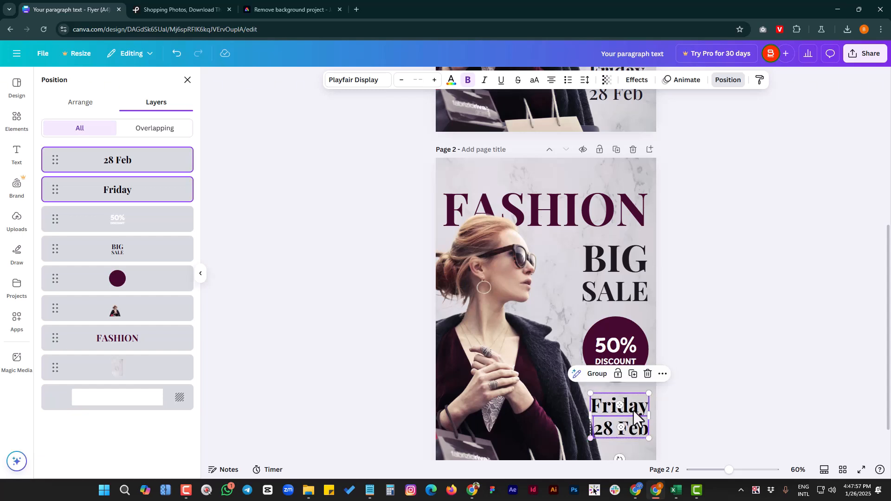
drag(641, 409, 637, 407)
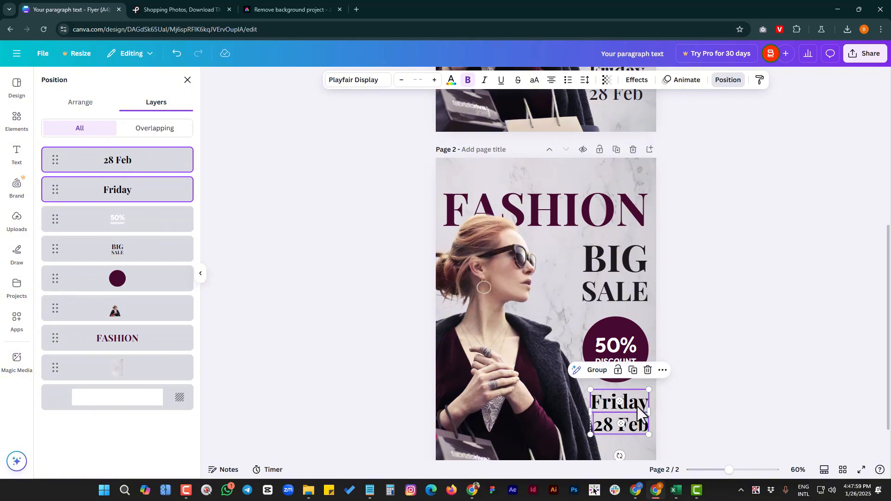
drag(526, 389, 522, 379)
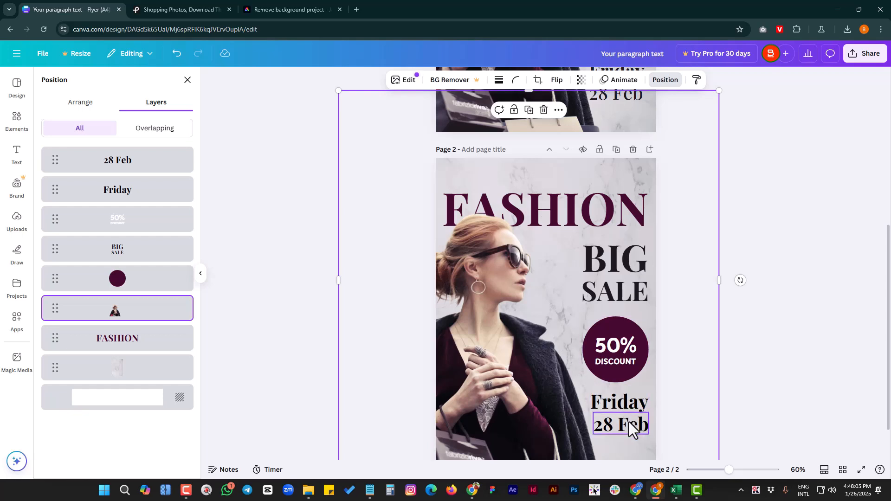
click(627, 408)
click(628, 409)
drag(627, 408, 543, 182)
key(ctrl+z)
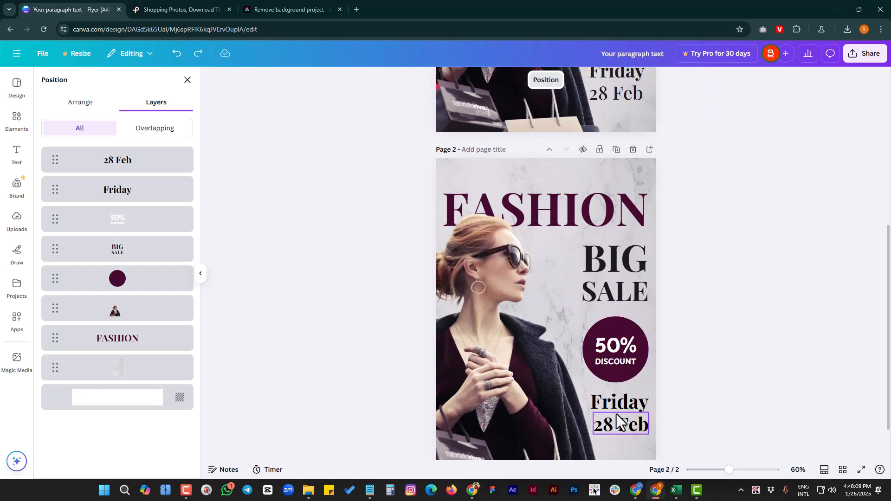
Duplicate the Friday text and place a single copy above the FASHION heading, deleting the extra duplicate.
click(626, 404)
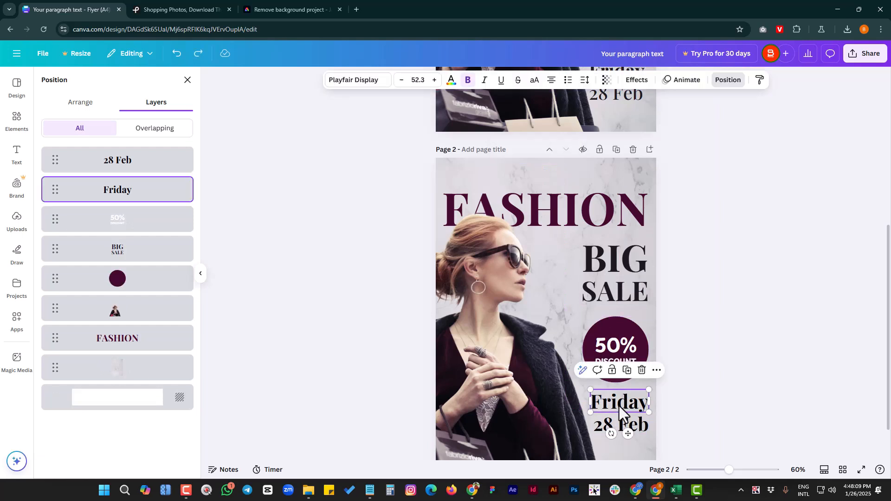
click(627, 373)
drag(622, 413, 541, 184)
key(ctrl+d)
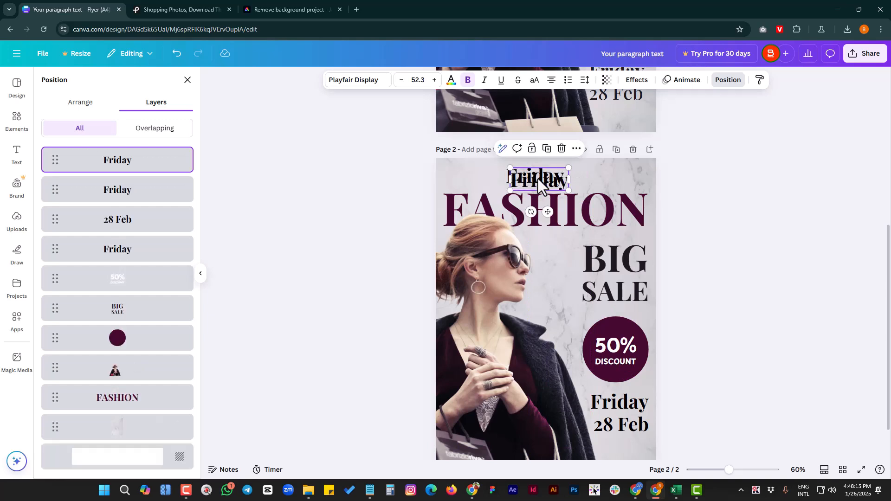
click(592, 181)
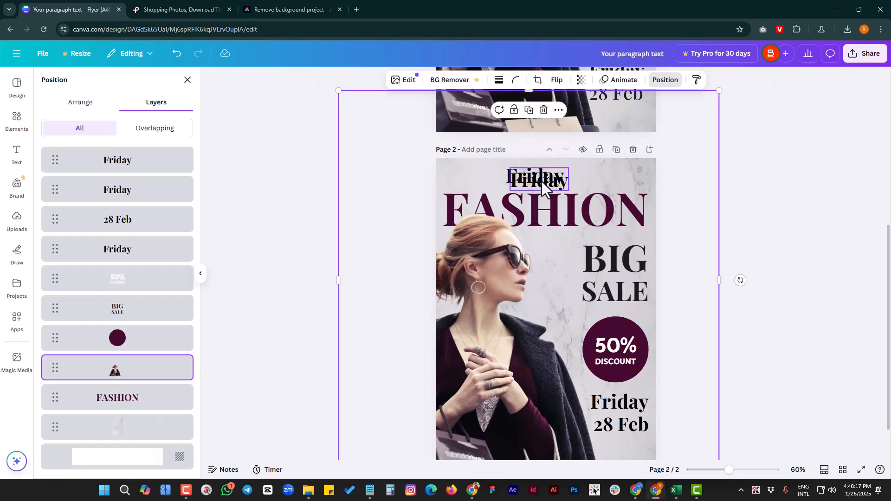
click(542, 182)
key(Delete)
click(546, 176)
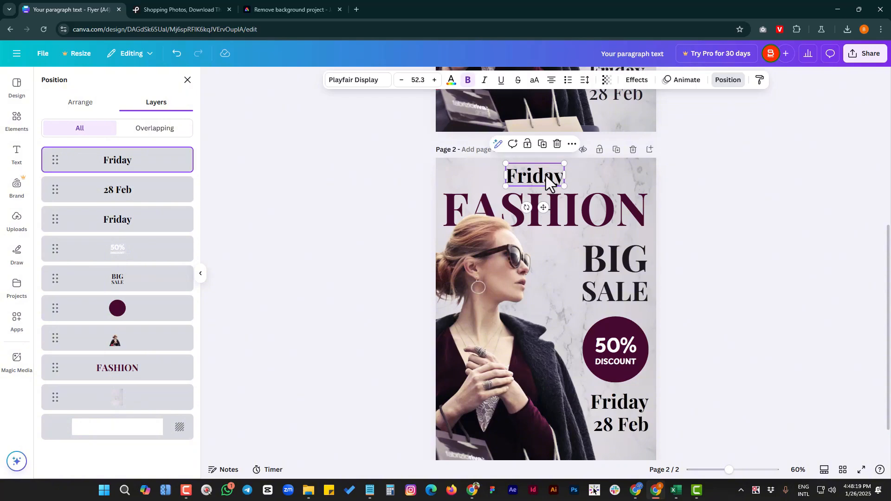
double_click(546, 176)
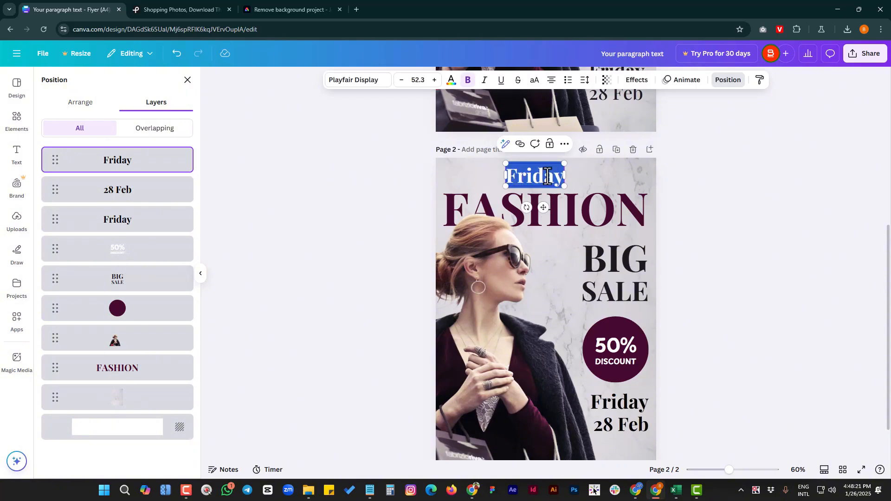
text(ww)
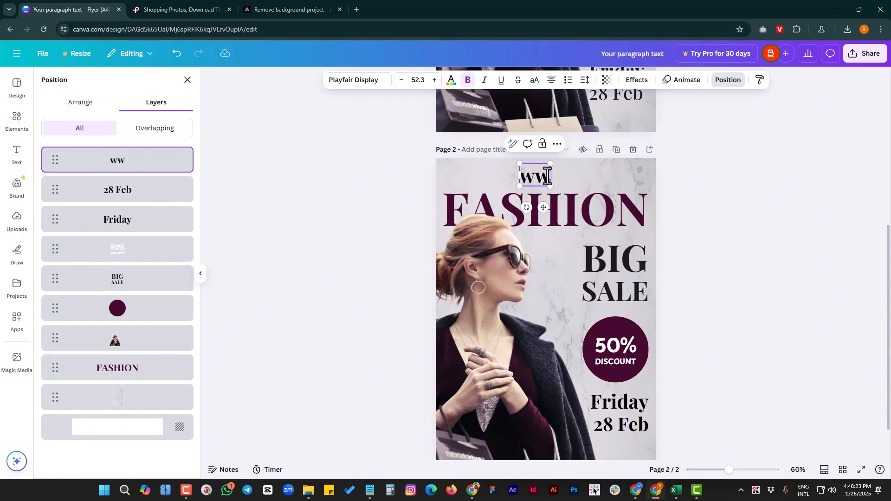
text(w.w)
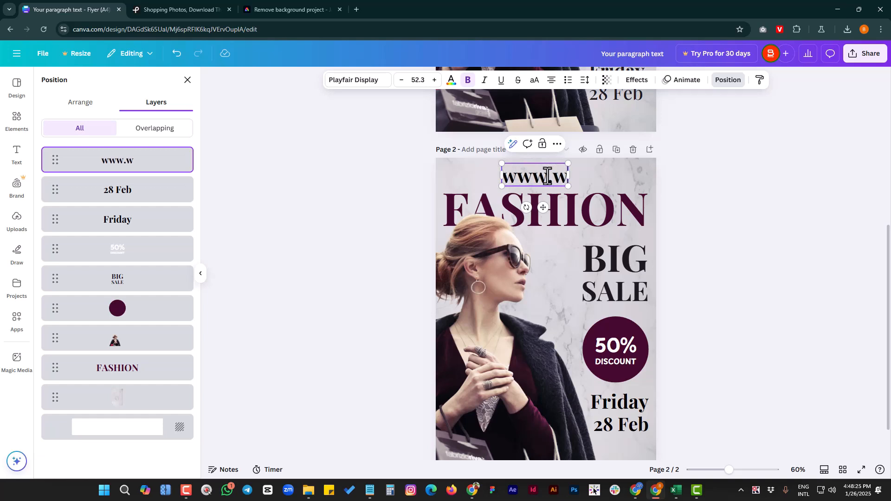
text(ebsite.com)
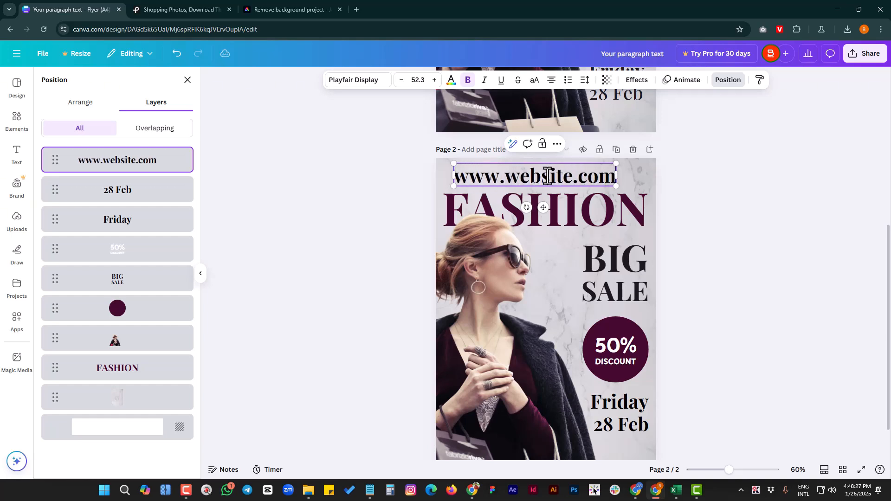
Set the website text's font size to 20 and center it horizontally on the page.
key(ctrl+a)
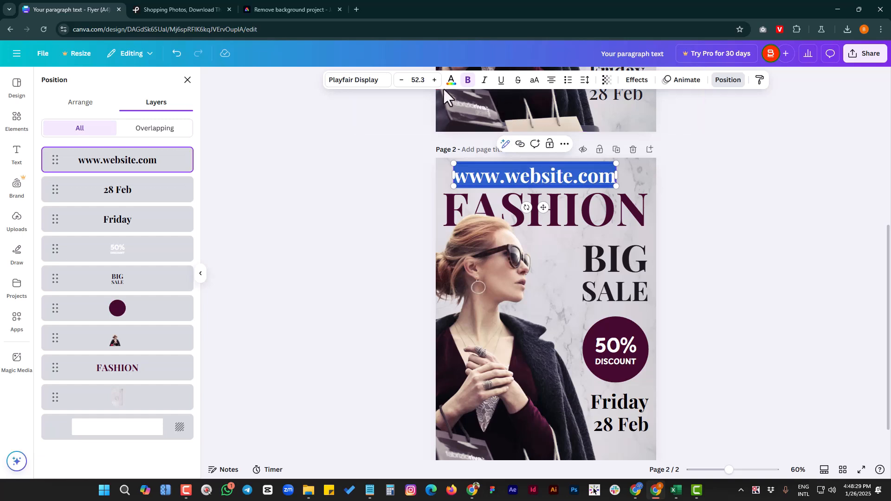
click(413, 80)
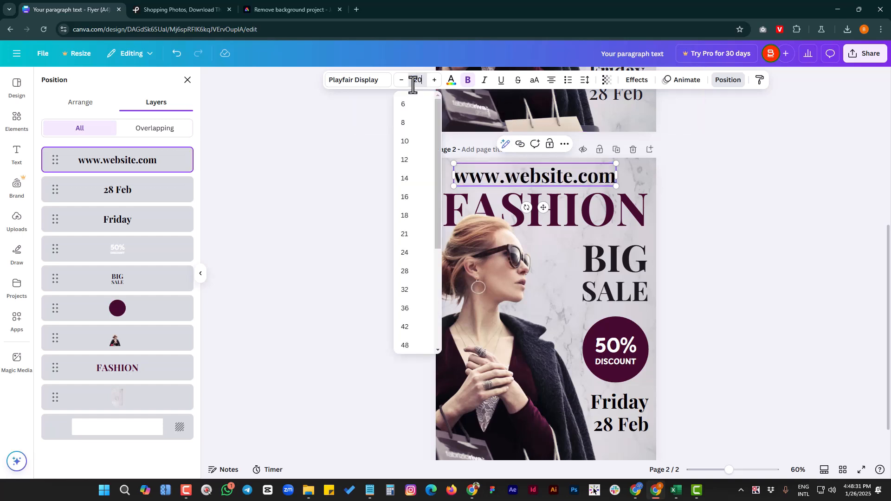
key(Return)
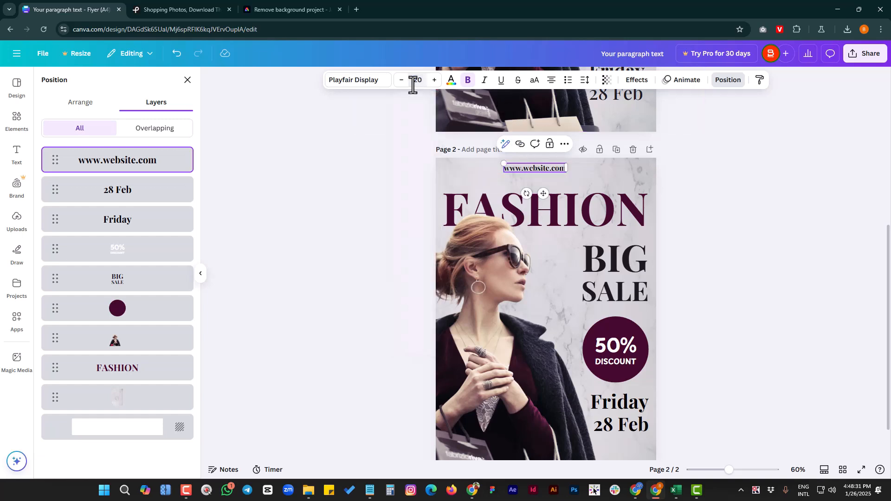
click(553, 81)
click(551, 83)
click(551, 82)
click(551, 83)
click(84, 104)
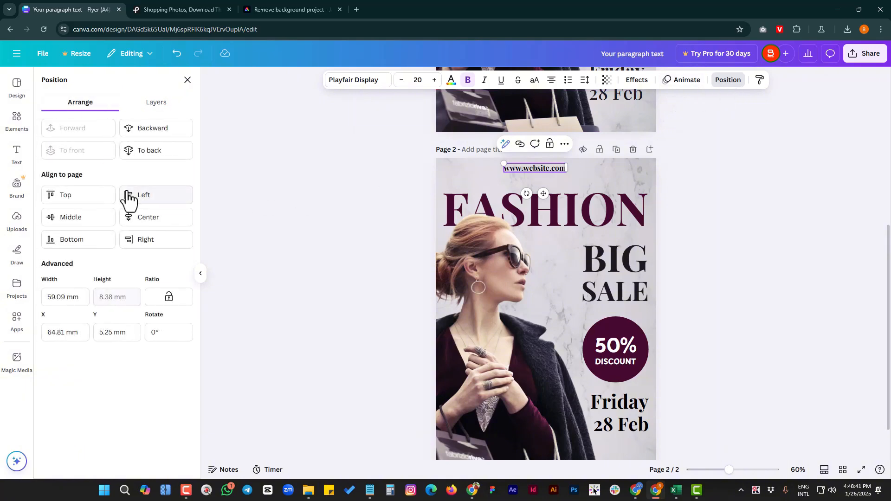
click(147, 222)
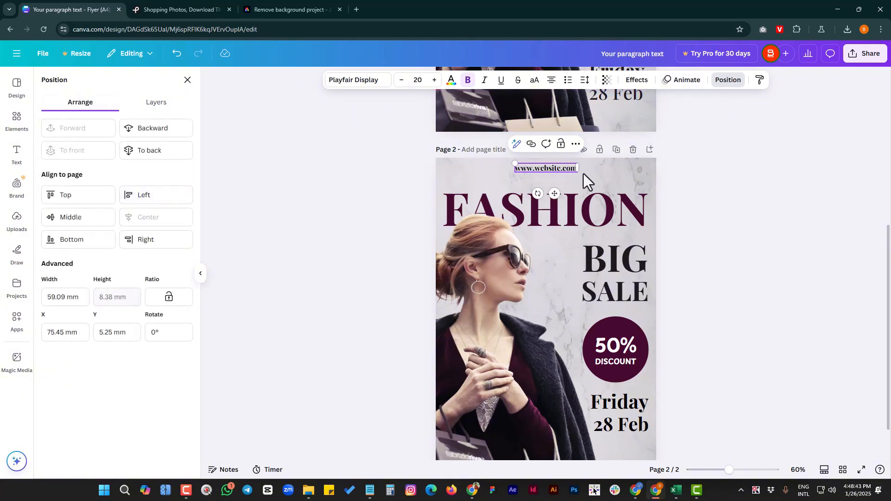
Lower the website text slightly toward the FASHION heading and set its transparency to 60.
click(571, 171)
drag(571, 171, 564, 173)
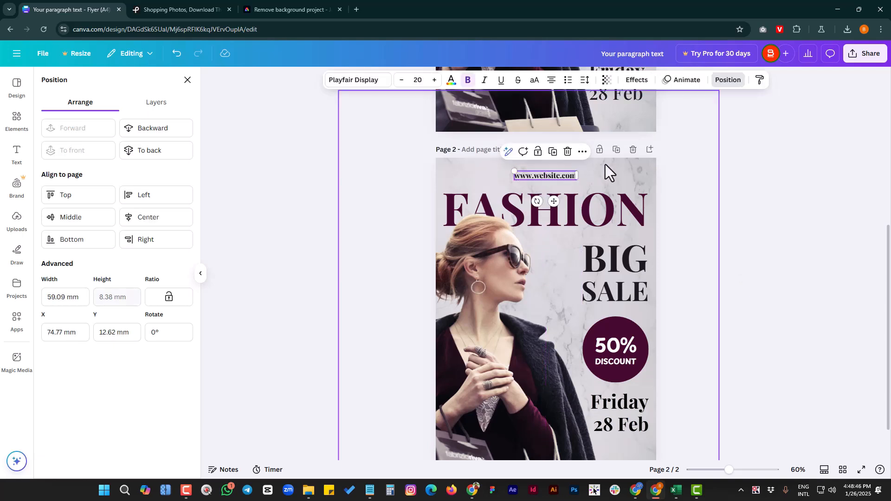
click(606, 80)
double_click(646, 118)
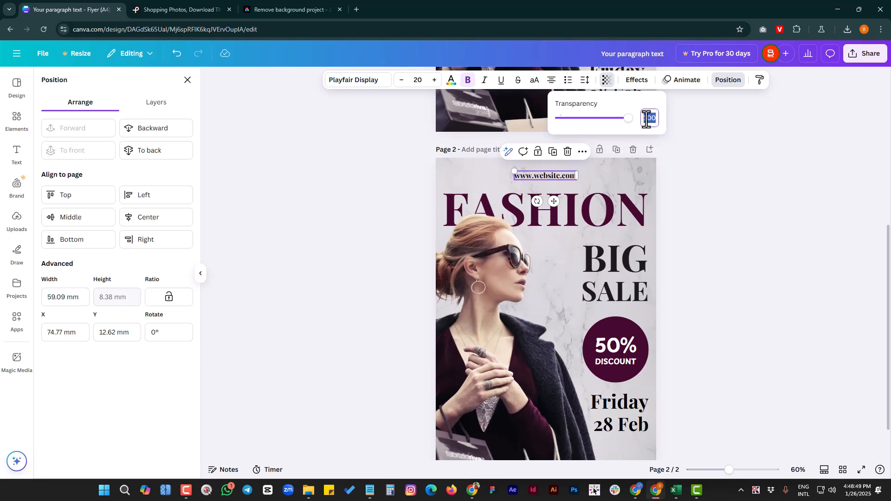
text(60)
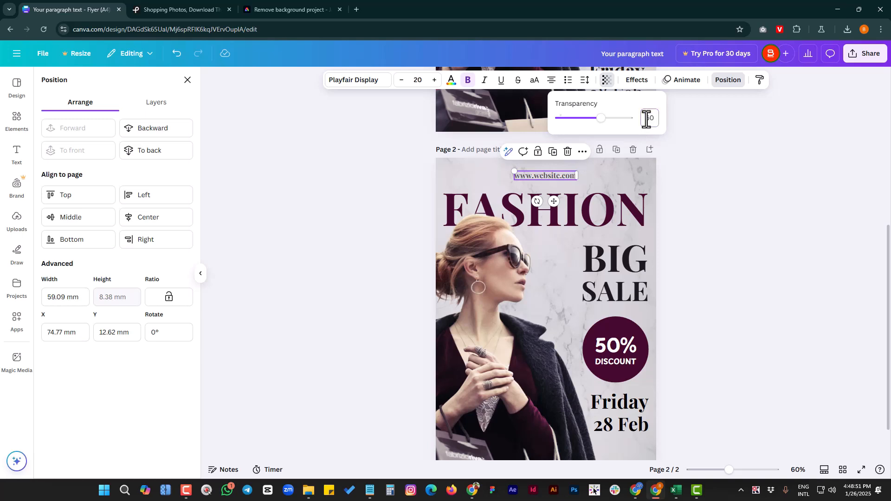
click(609, 177)
scroll(594, 278, down, 1)
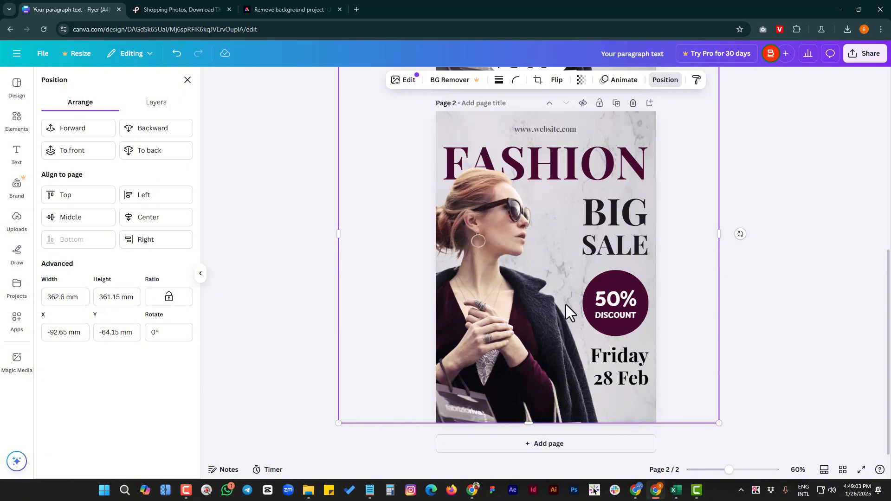
scroll(566, 305, up, 2)
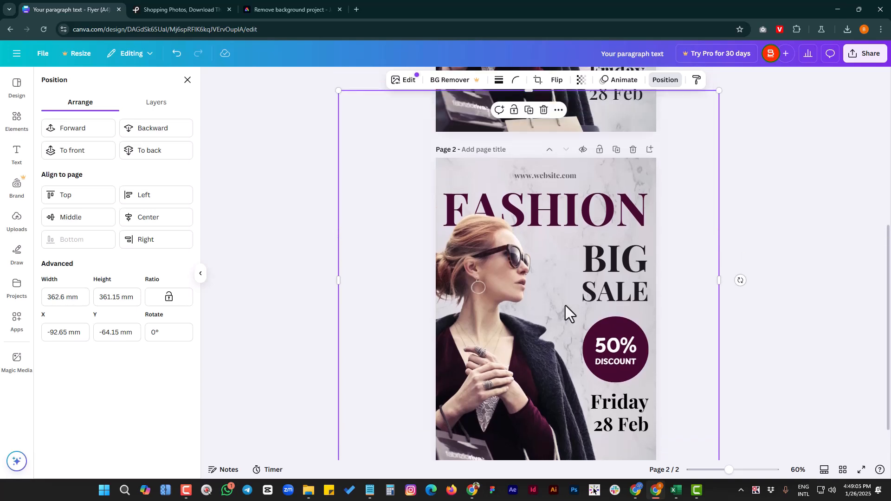